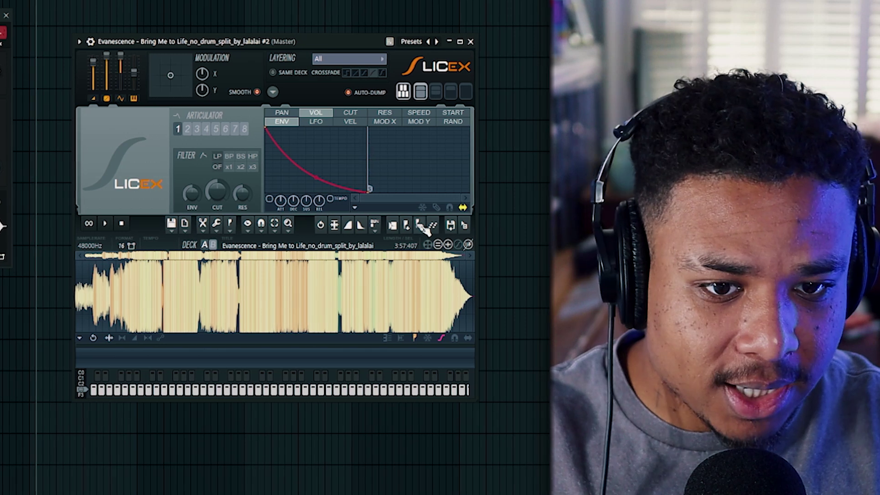
Slice the Evanescence sample in Slicex with medium grid-slicing and declick out all its regions
{"action": "left_click", "coordinate": [421, 225]}
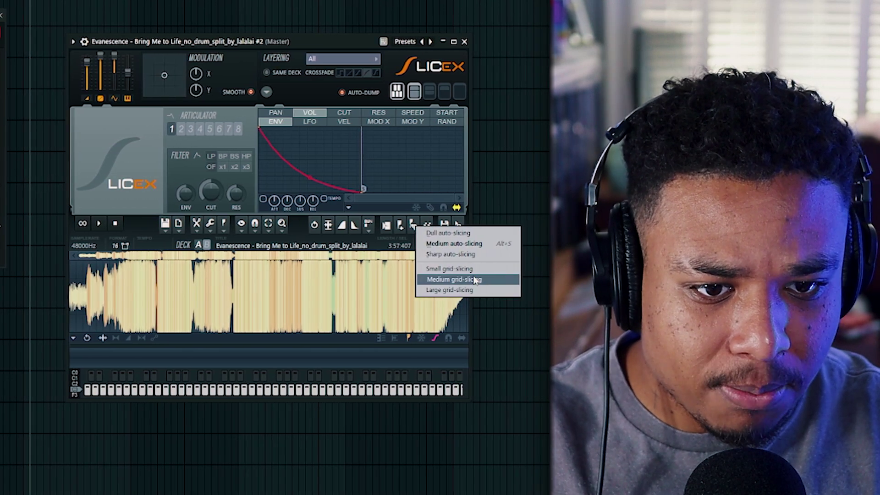
{"action": "left_click", "coordinate": [477, 279]}
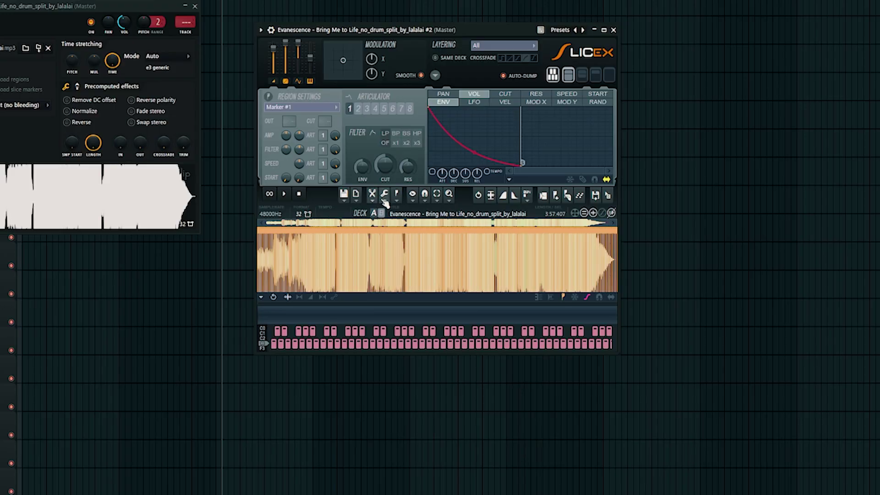
{"action": "left_click", "coordinate": [384, 193]}
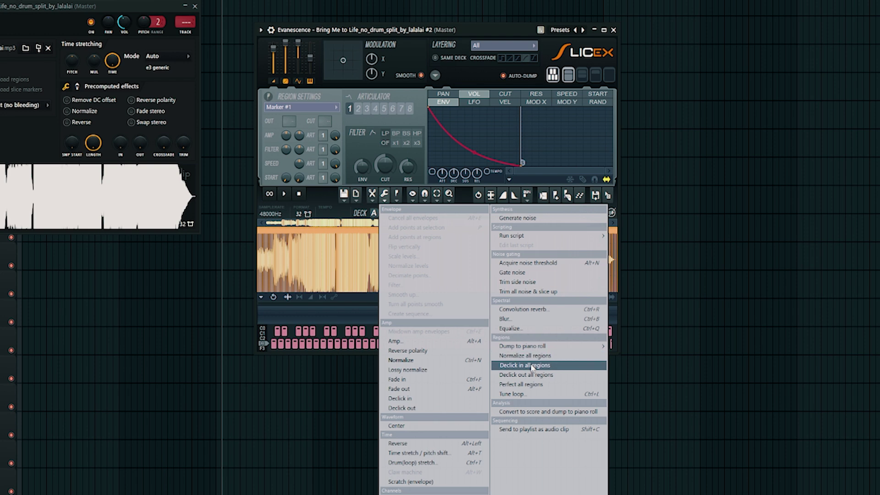
{"action": "left_click", "coordinate": [533, 373]}
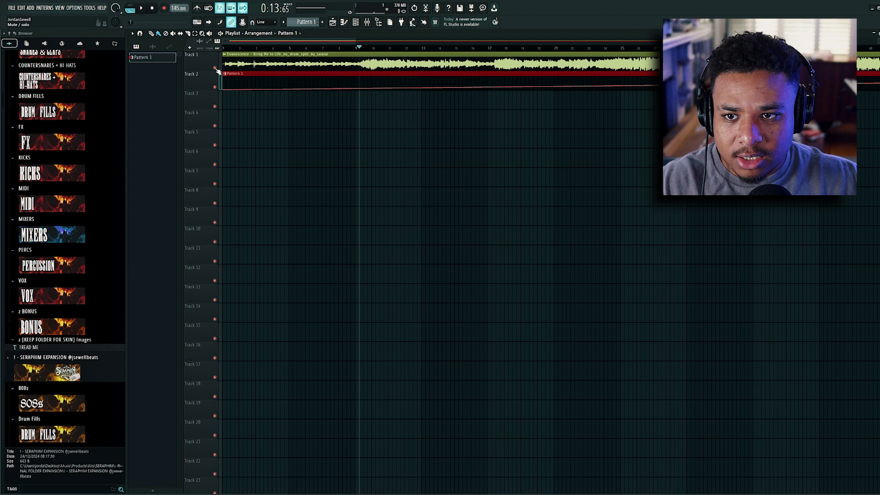
Mute playlist Track 1 and arrange four slice notes on Marker #24, #13, #14 and #19 in the piano roll
{"action": "left_click", "coordinate": [215, 68]}
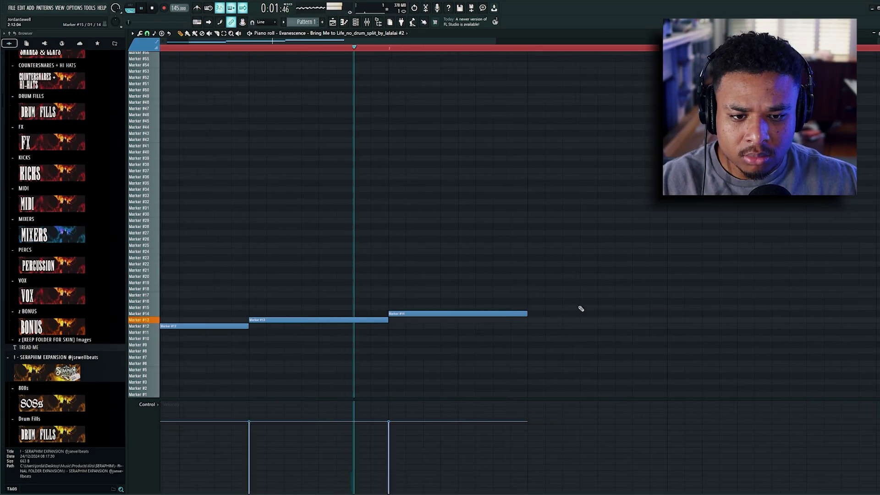
{"action": "left_click", "coordinate": [581, 308]}
{"action": "scroll", "coordinate": [541, 308], "scroll_direction": "down", "scroll_amount": 2}
{"action": "left_click_drag", "start_coordinate": [426, 307], "coordinate": [426, 280]}
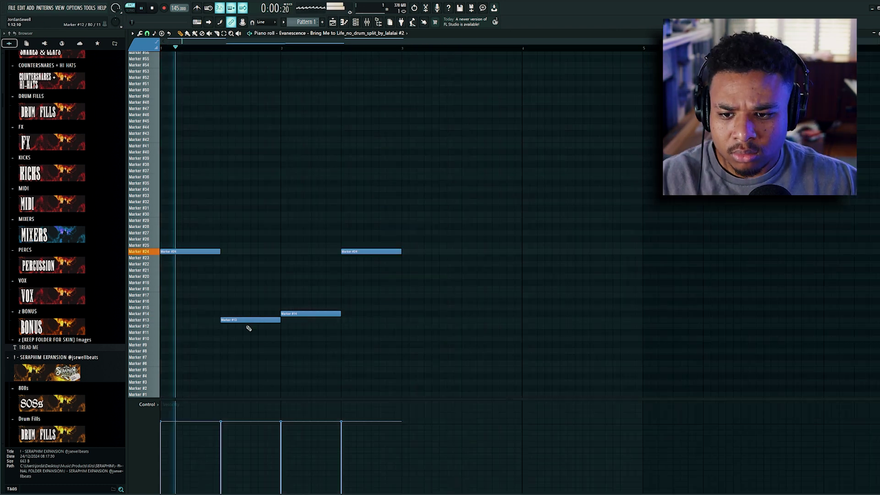
{"action": "mouse_move", "coordinate": [357, 251]}
{"action": "left_mouse_down"}
{"action": "mouse_move", "coordinate": [356, 334]}
{"action": "mouse_move", "coordinate": [364, 327]}
{"action": "left_mouse_up"}
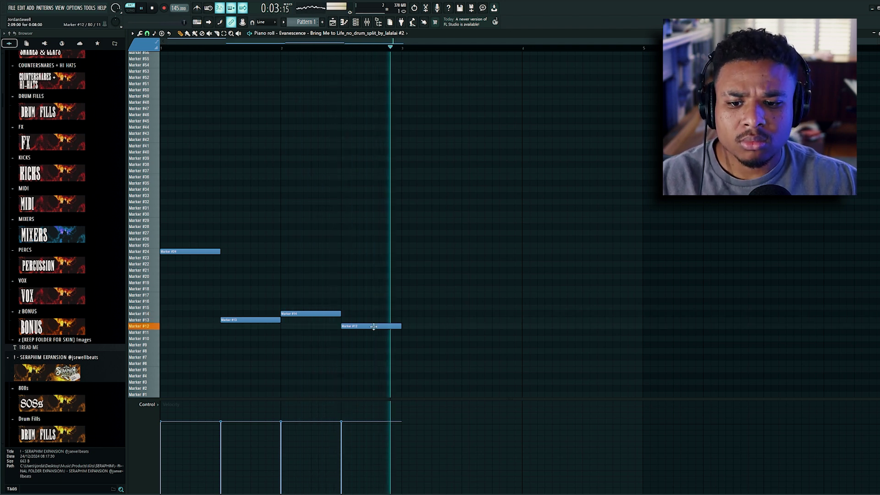
{"action": "left_click_drag", "start_coordinate": [354, 326], "coordinate": [355, 281]}
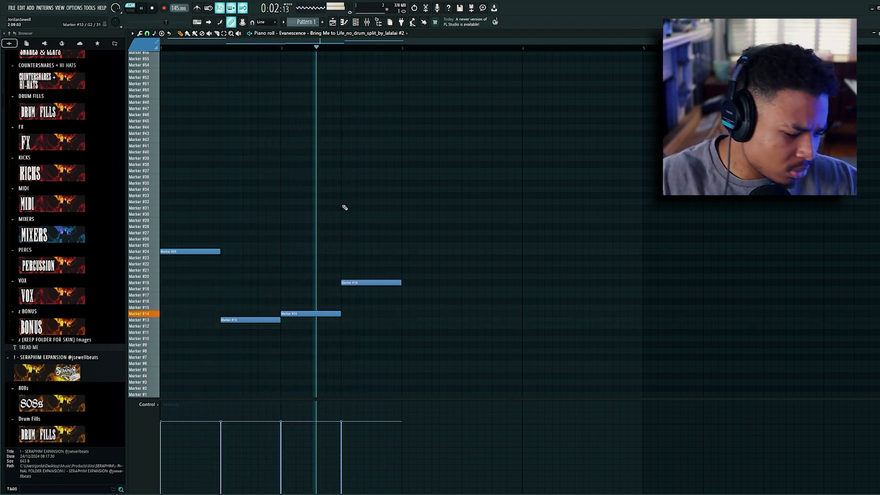
{"action": "key", "text": "space"}
{"action": "key", "text": "F6"}
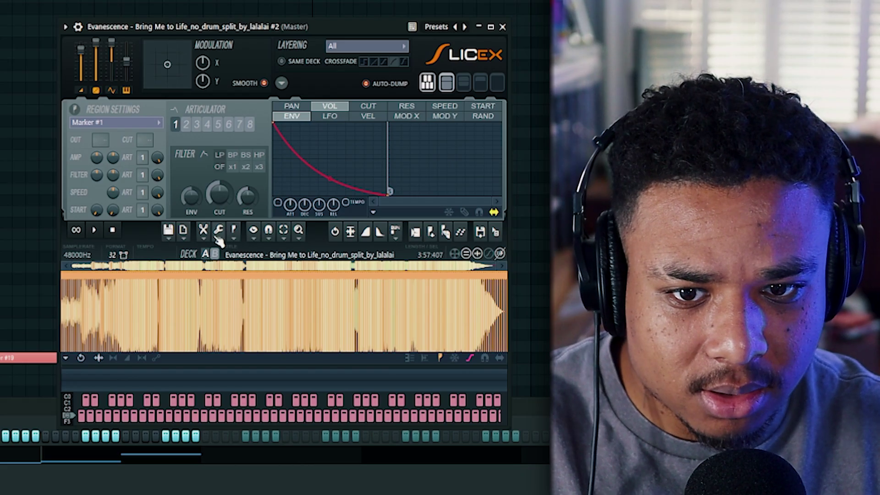
{"action": "left_click", "coordinate": [218, 231]}
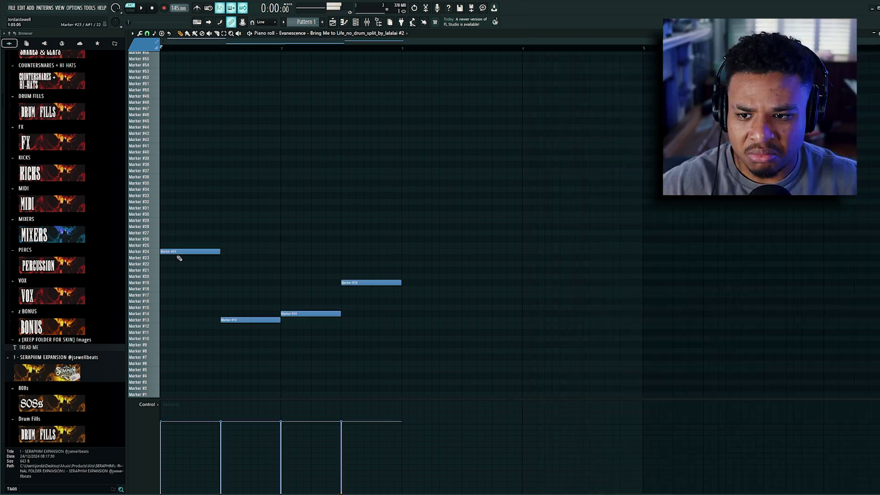
Move the first slice note to Marker #10, the third to Marker #16 and the fourth to Marker #14
{"action": "left_click_drag", "start_coordinate": [180, 251], "coordinate": [156, 310]}
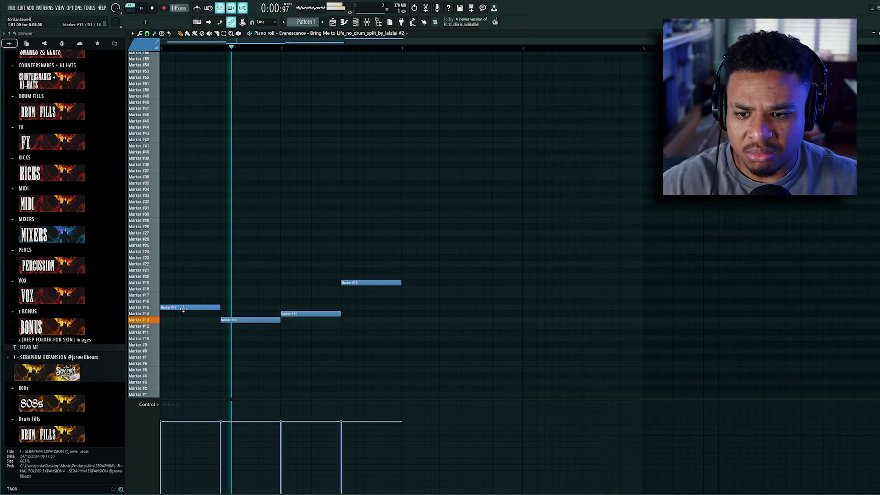
{"action": "left_click_drag", "start_coordinate": [173, 310], "coordinate": [173, 339]}
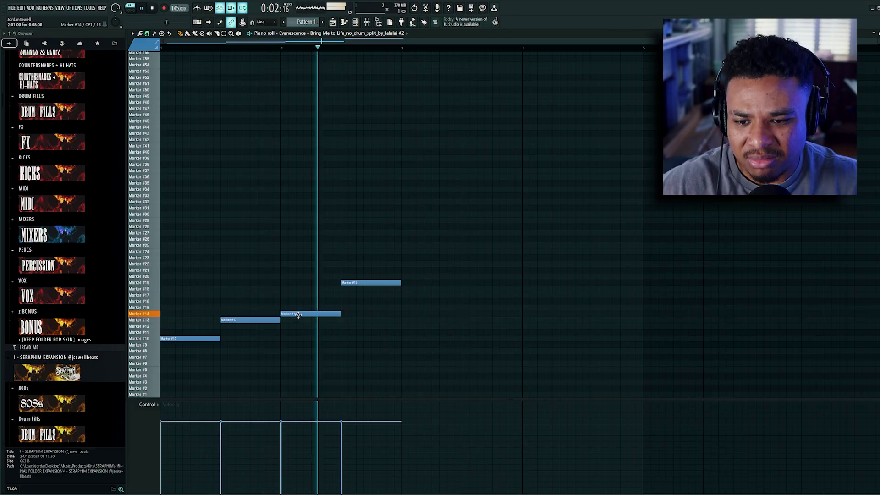
{"action": "mouse_move", "coordinate": [297, 314]}
{"action": "left_mouse_down"}
{"action": "mouse_move", "coordinate": [311, 338]}
{"action": "mouse_move", "coordinate": [311, 301]}
{"action": "left_mouse_up"}
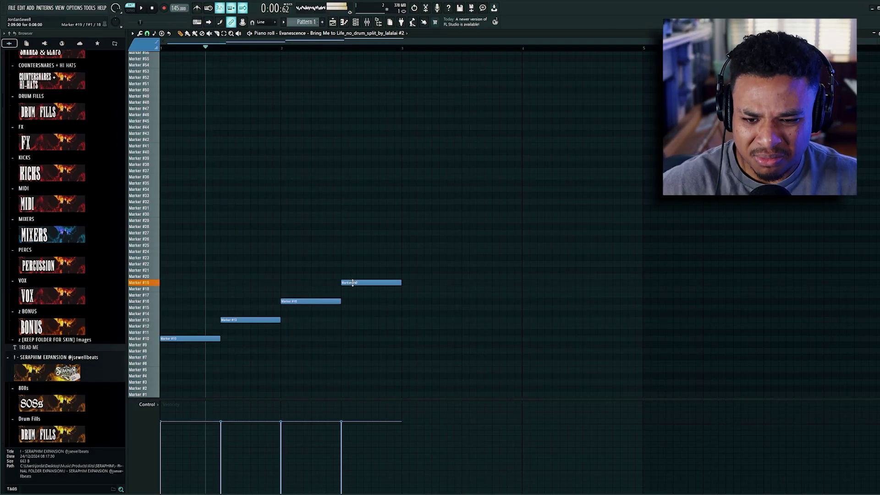
{"action": "left_click_drag", "start_coordinate": [353, 281], "coordinate": [352, 298]}
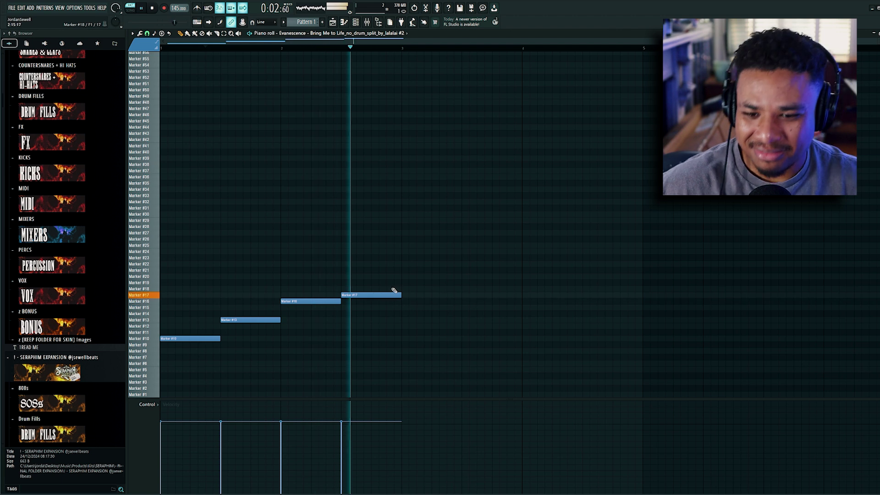
{"action": "left_click_drag", "start_coordinate": [373, 295], "coordinate": [373, 315]}
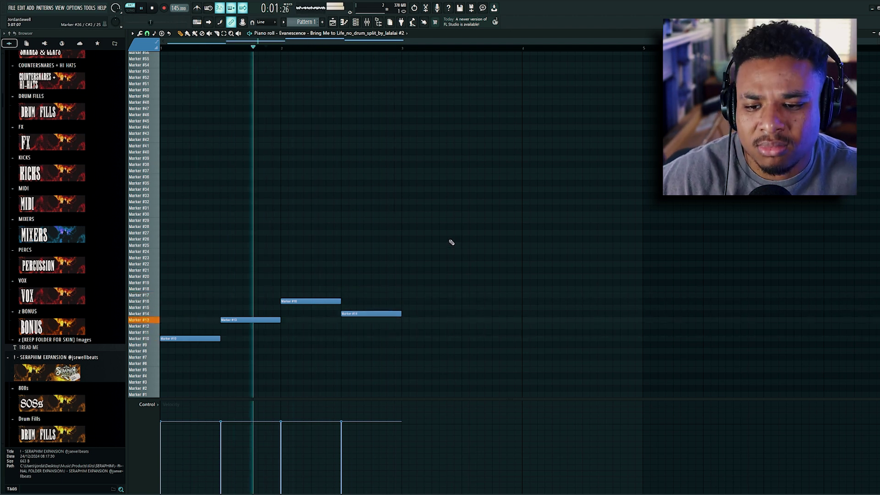
Duplicate the whole four-slice pattern three times to fill eight bars
{"action": "key", "text": "ctrl+a"}
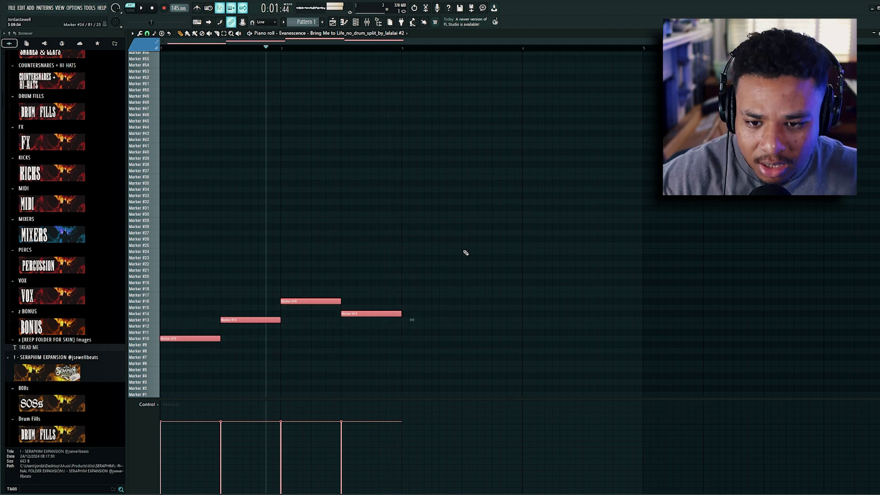
{"action": "key", "text": "ctrl+b"}
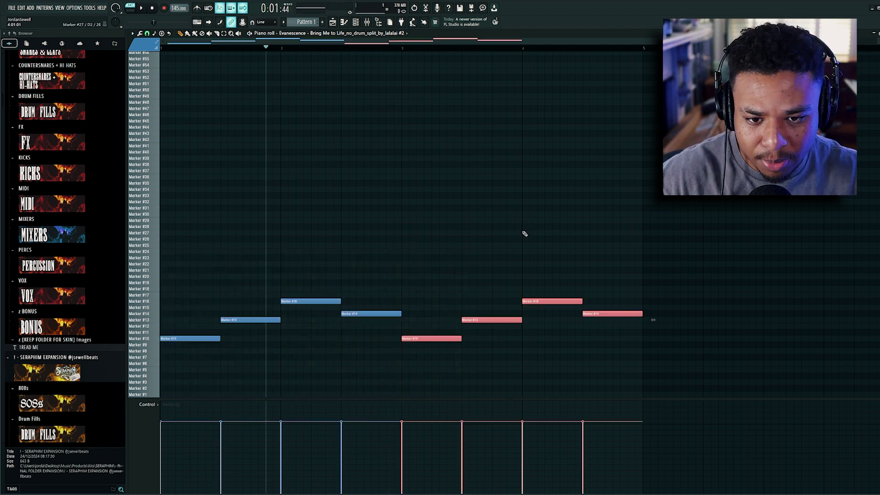
{"action": "scroll", "coordinate": [496, 243], "scroll_direction": "down", "scroll_amount": 1}
{"action": "key", "text": "ctrl+b"}
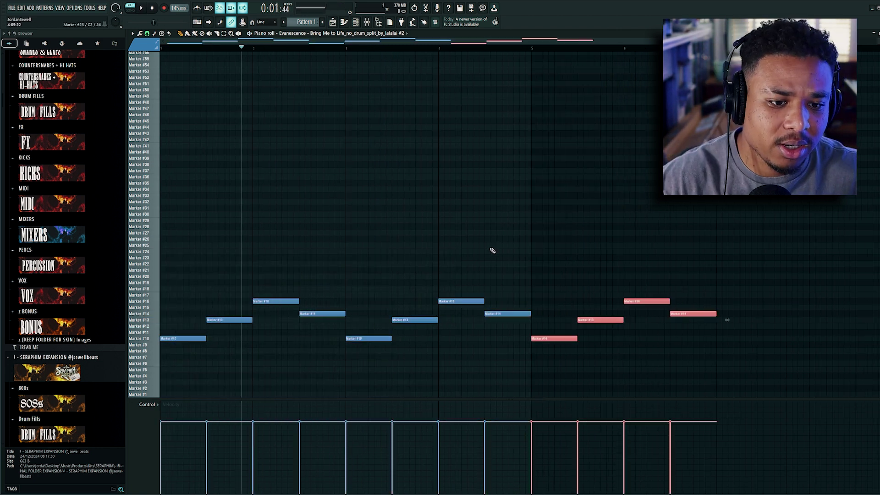
{"action": "key", "text": "ctrl+b"}
{"action": "scroll", "coordinate": [489, 245], "scroll_direction": "down", "scroll_amount": 1}
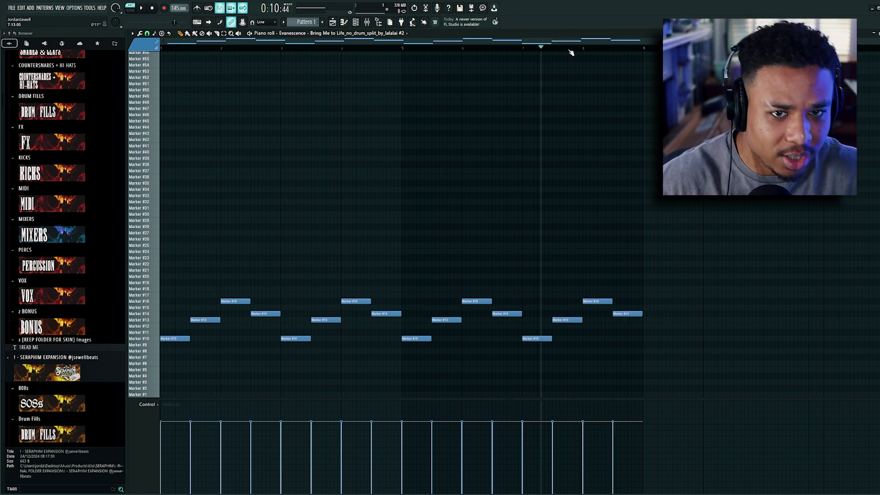
Vary the melody by moving its last two notes to Marker #17 and #18 and the second repeat's last note to Marker #8
{"action": "scroll", "coordinate": [658, 293], "scroll_direction": "up", "scroll_amount": 2}
{"action": "key", "text": "space"}
{"action": "left_click_drag", "start_coordinate": [548, 311], "coordinate": [548, 285]}
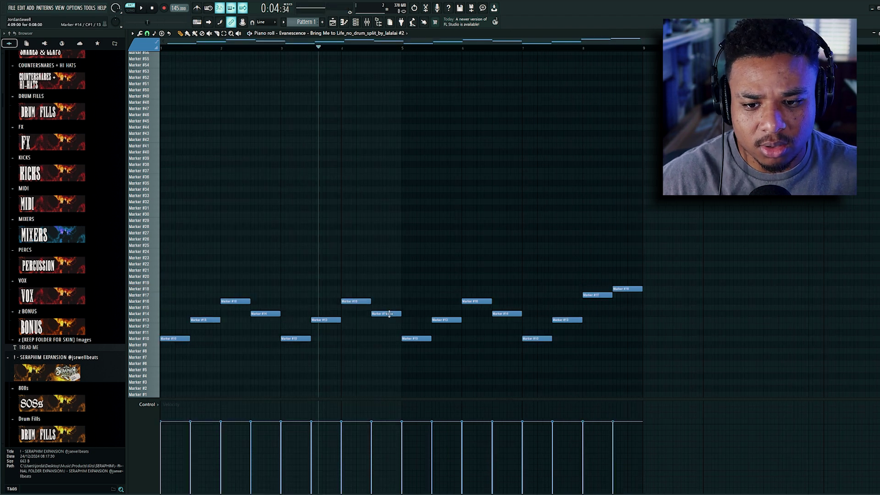
{"action": "key", "text": "space"}
{"action": "mouse_move", "coordinate": [389, 313]}
{"action": "left_mouse_down"}
{"action": "mouse_move", "coordinate": [387, 298]}
{"action": "mouse_move", "coordinate": [389, 351]}
{"action": "left_mouse_up"}
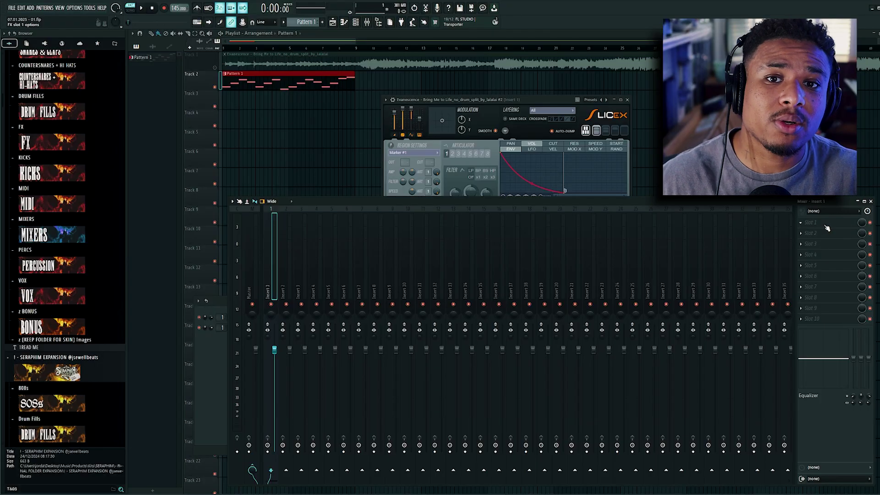
Load Fruity parametric EQ 2 in the first effect slot of mixer Insert 1 and raise its low cut to remove the sample's bass
{"action": "left_click", "coordinate": [825, 223]}
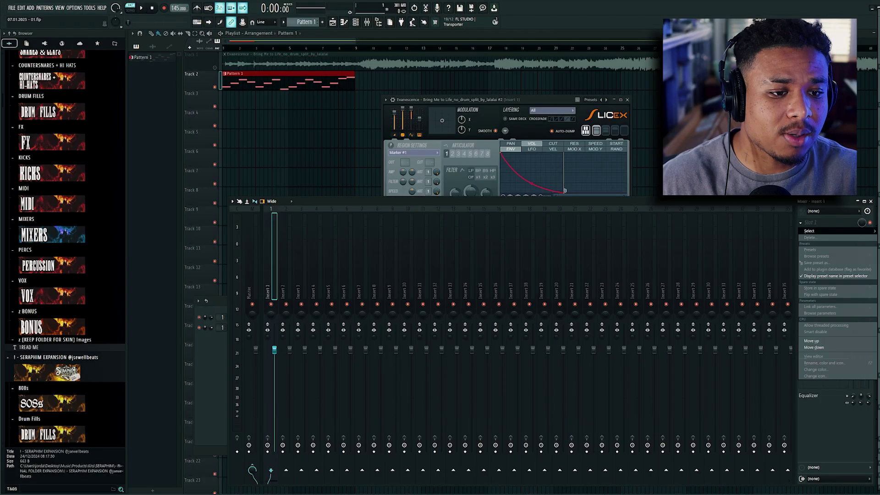
{"action": "left_click", "coordinate": [319, 193]}
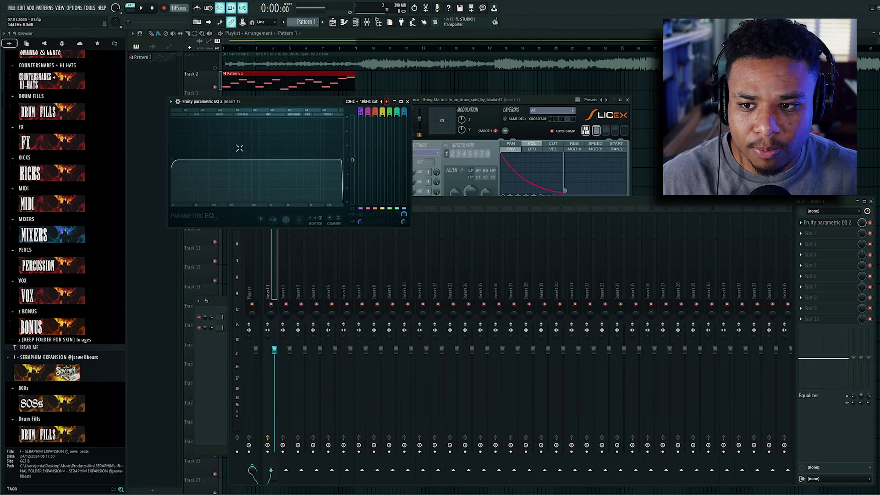
{"action": "key", "text": "space"}
{"action": "left_click_drag", "start_coordinate": [180, 163], "coordinate": [188, 159]}
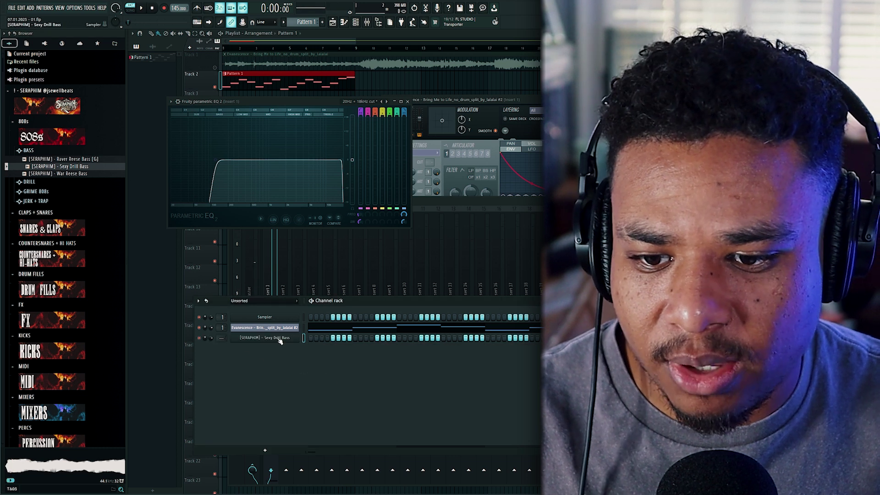
Set the Sexy Drill Bass channel to cut itself and turn down the attack and decay of its volume envelope
{"action": "left_click", "coordinate": [278, 338]}
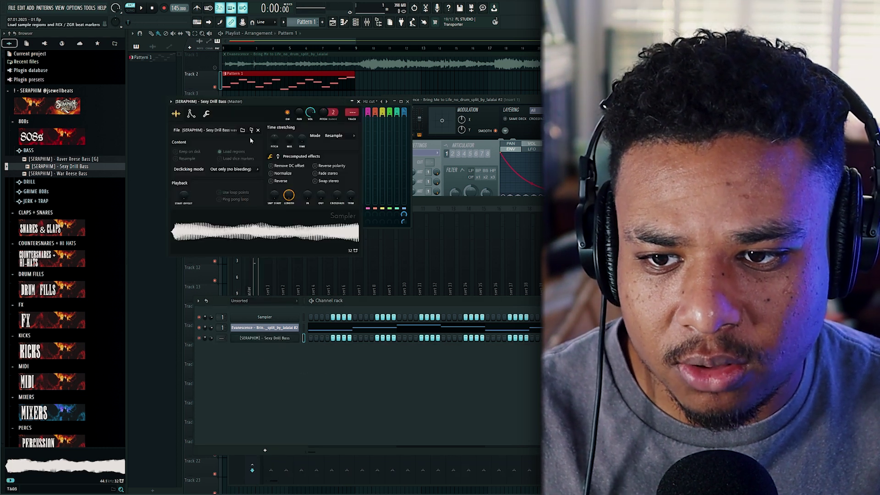
{"action": "left_click", "coordinate": [206, 114]}
{"action": "left_click", "coordinate": [182, 196]}
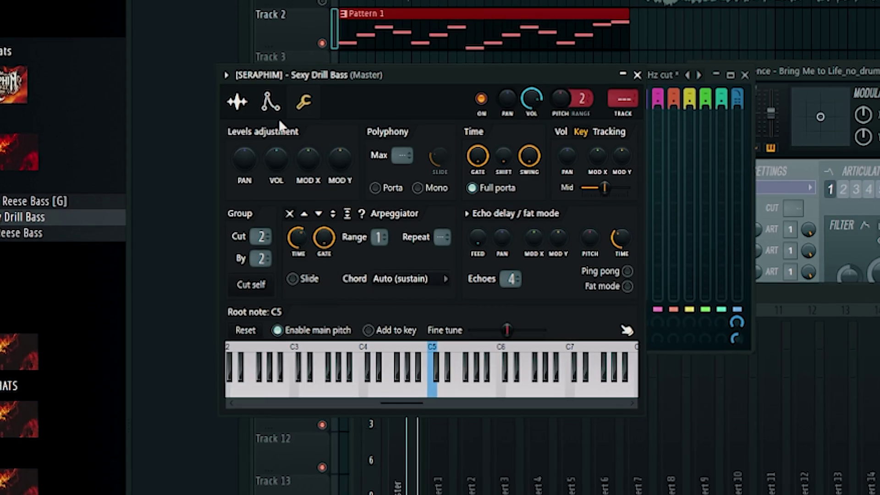
{"action": "left_click", "coordinate": [275, 106]}
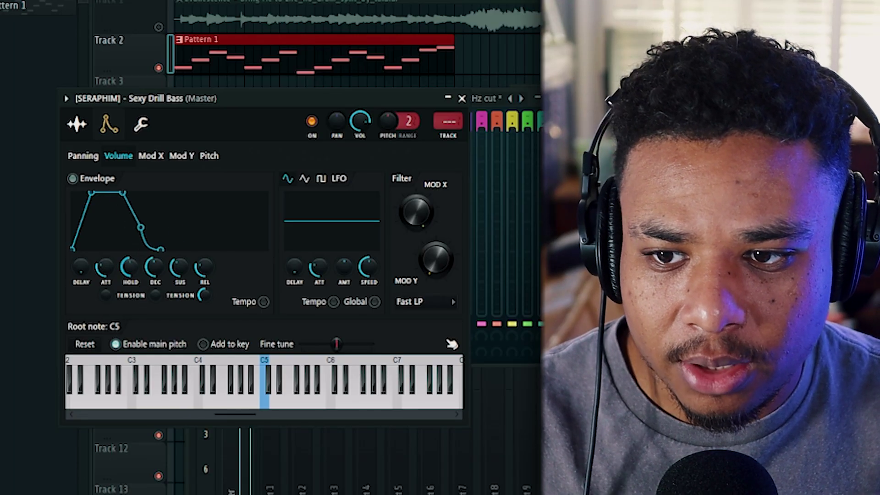
{"action": "left_click_drag", "start_coordinate": [106, 268], "coordinate": [105, 311]}
{"action": "left_click_drag", "start_coordinate": [156, 269], "coordinate": [155, 312]}
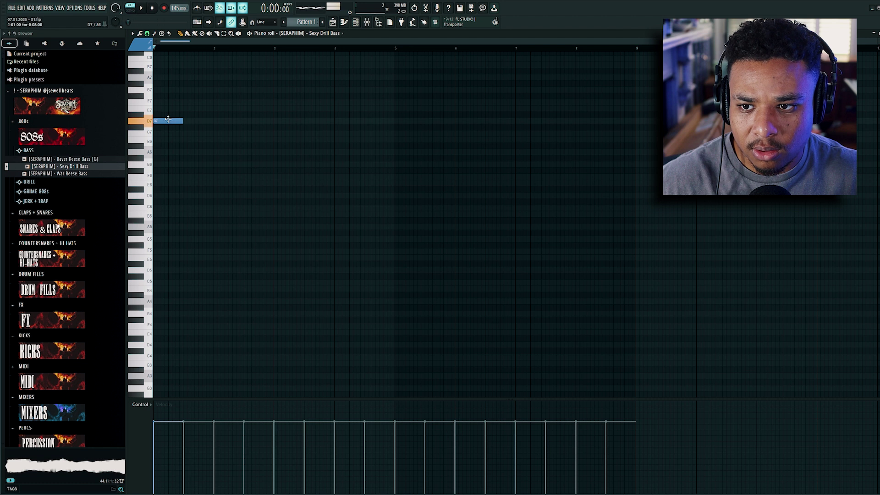
Move the first Sexy Drill Bass note to E7 and play it back against the sample
{"action": "left_click_drag", "start_coordinate": [168, 119], "coordinate": [168, 107]}
{"action": "key", "text": "space"}
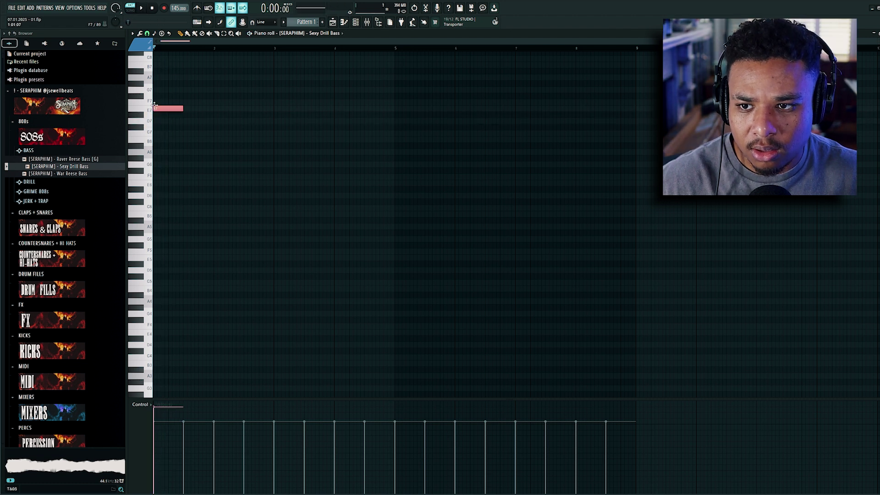
{"action": "key", "text": "space"}
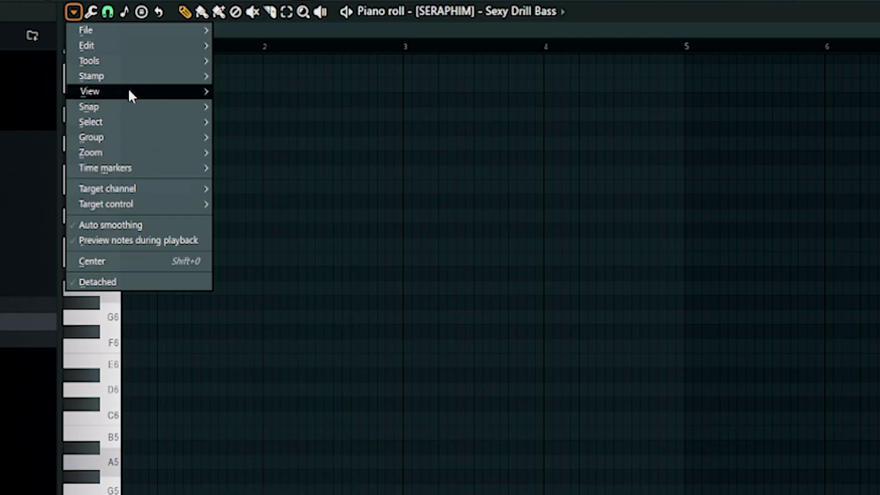
Set the root note of the piano roll's scale highlighting to E
{"action": "mouse_move", "coordinate": [128, 91]}
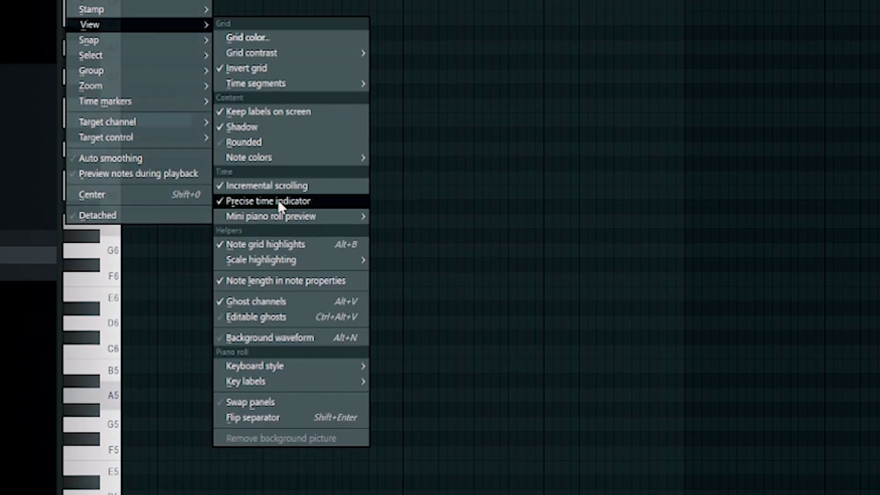
{"action": "mouse_move", "coordinate": [293, 325]}
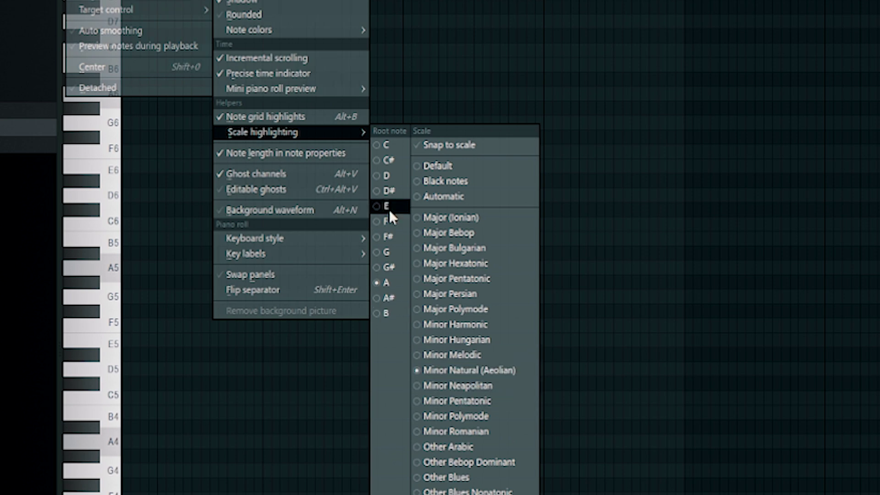
{"action": "left_click", "coordinate": [389, 207]}
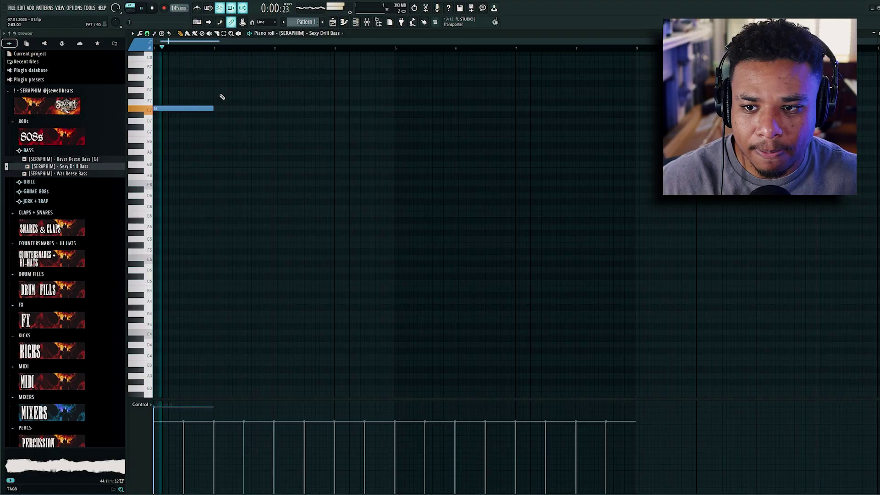
Add a C7 bass note in bar 2 with a short B6 note directly after it
{"action": "left_click", "coordinate": [228, 133]}
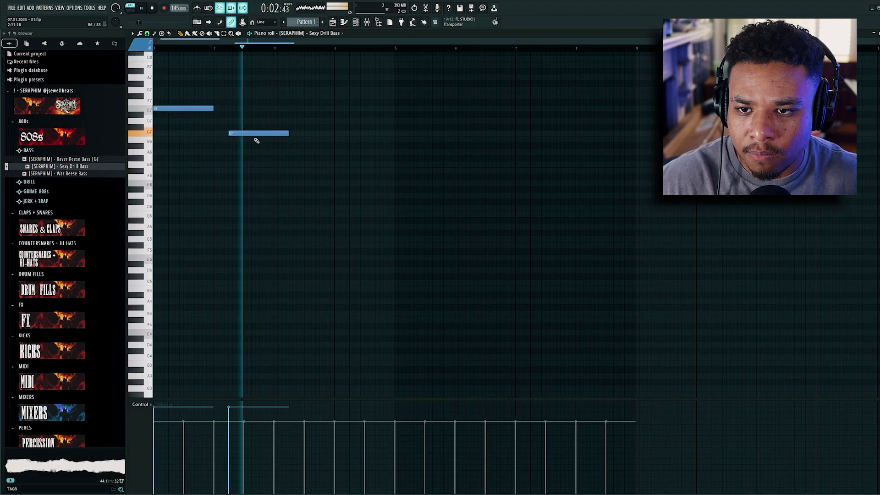
{"action": "key", "text": "space"}
{"action": "scroll", "coordinate": [259, 137], "scroll_direction": "up", "scroll_amount": 3}
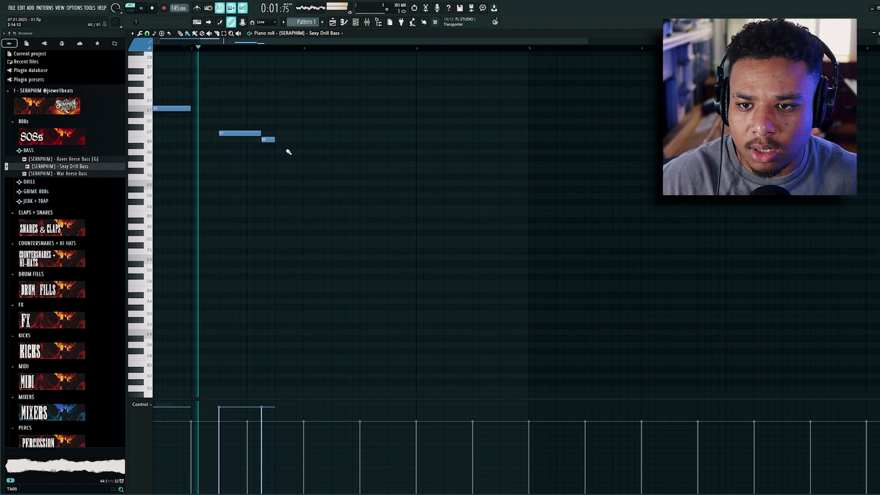
Copy the three-note bass phrase to start again at bar 3, and duplicate bars 1–4 into bars 5–8
{"action": "key", "text": "space"}
{"action": "scroll", "coordinate": [315, 98], "scroll_direction": "down", "scroll_amount": 2}
{"action": "left_click_drag", "start_coordinate": [331, 74], "coordinate": [153, 198]}
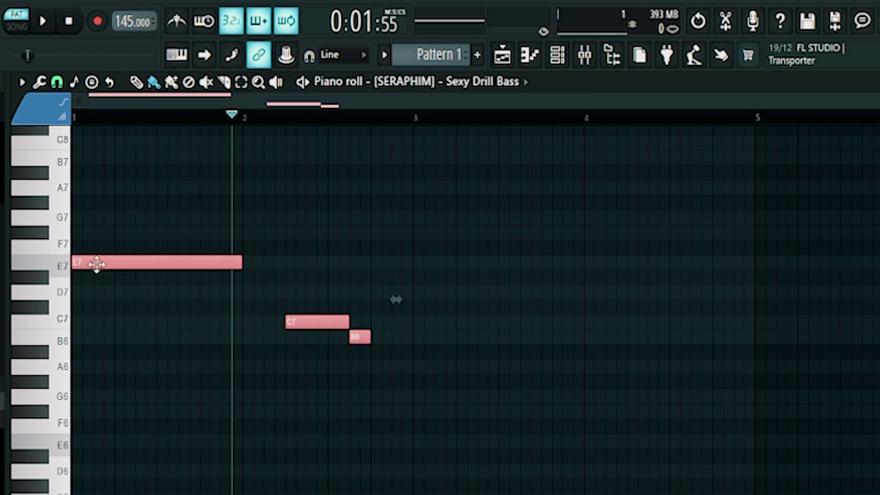
{"action": "left_click_drag", "start_coordinate": [164, 109], "coordinate": [303, 108]}
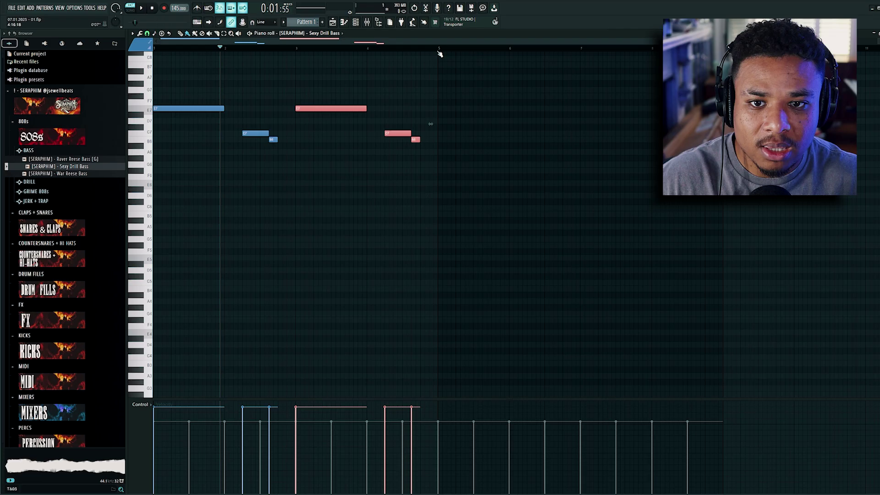
{"action": "left_click_drag", "start_coordinate": [436, 50], "coordinate": [143, 61]}
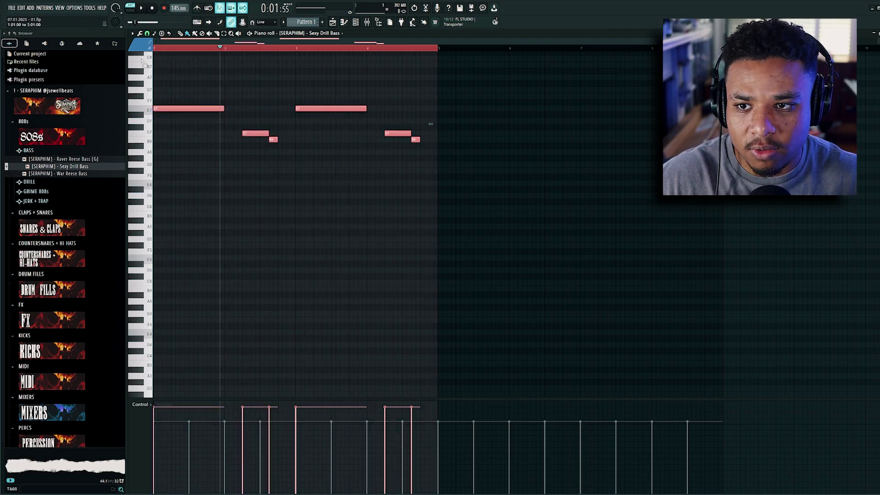
{"action": "key", "text": "ctrl+b"}
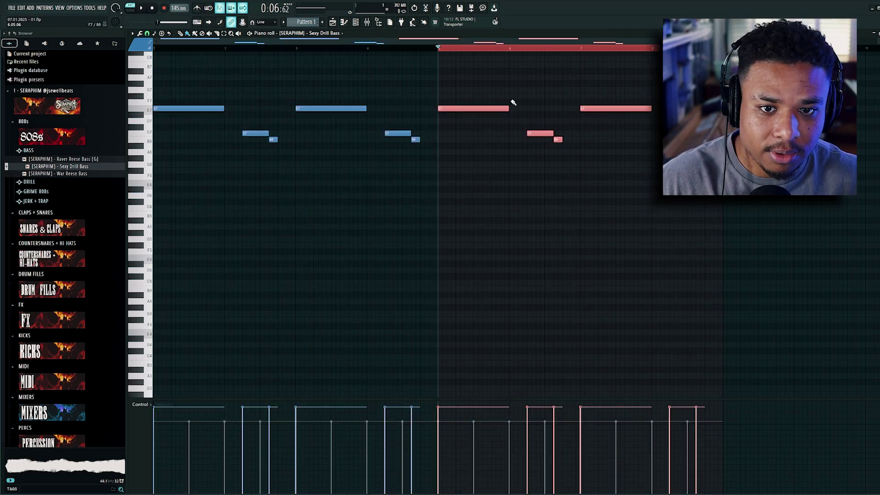
Transpose all the bass notes down two octaves and play the pattern
{"action": "key", "text": "ctrl+a"}
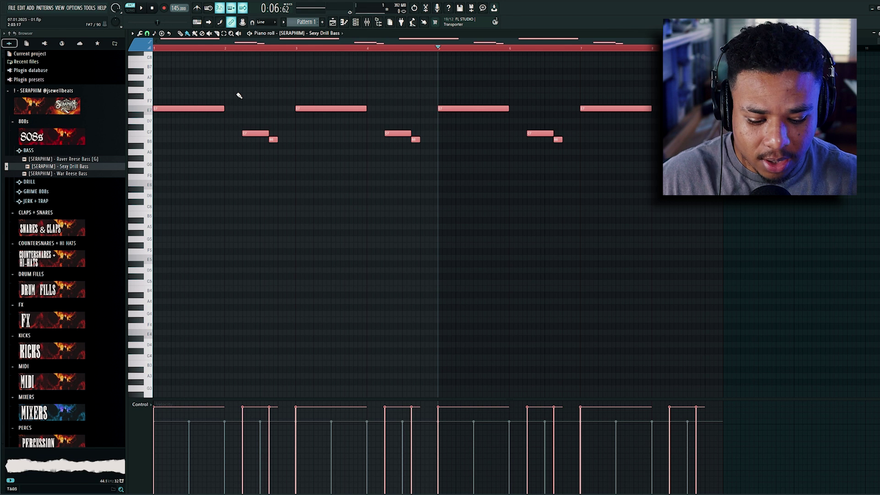
{"action": "key", "text": "ctrl+Down"}
{"action": "key", "text": "ctrl+Down"}
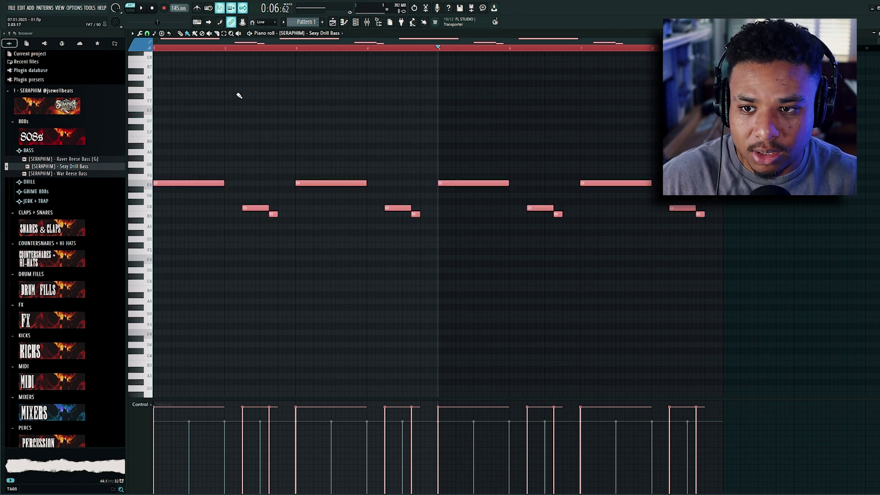
{"action": "key", "text": "space"}
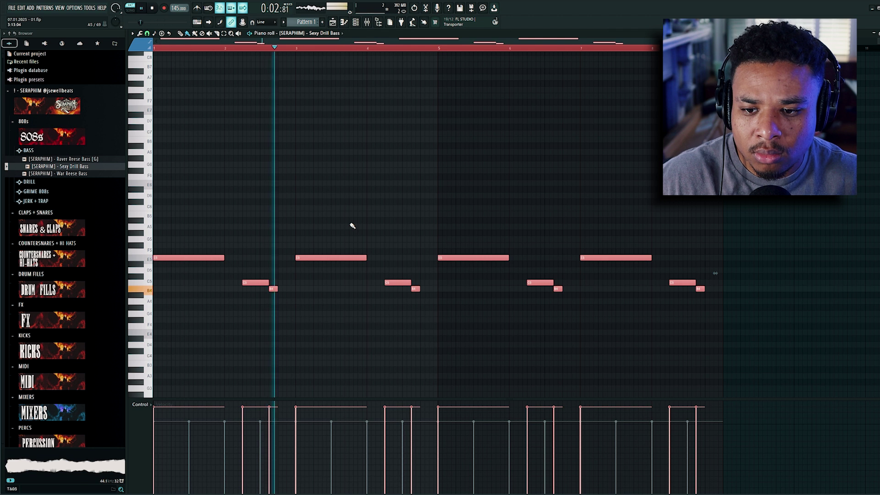
Check the mixer levels during playback and shorten the four E5 bass notes to half a bar each
{"action": "key", "text": "F9"}
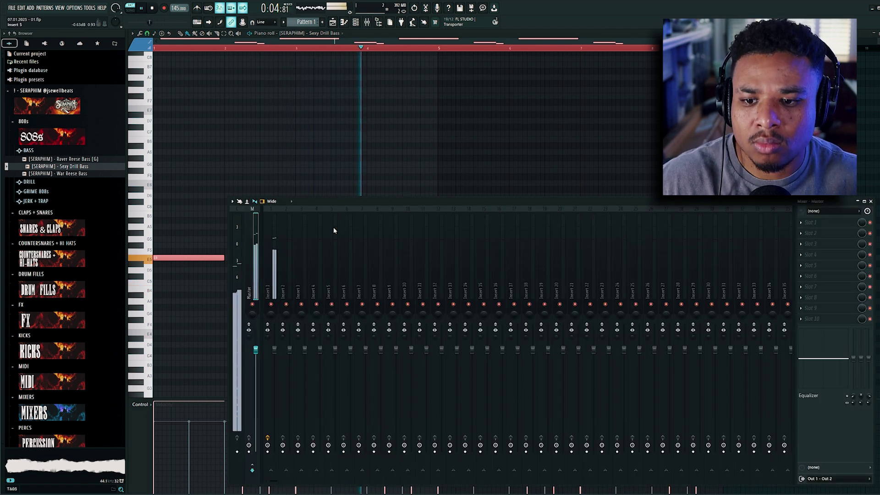
{"action": "key", "text": "F9"}
{"action": "key", "text": "space"}
{"action": "left_click_drag", "start_coordinate": [675, 217], "coordinate": [168, 276]}
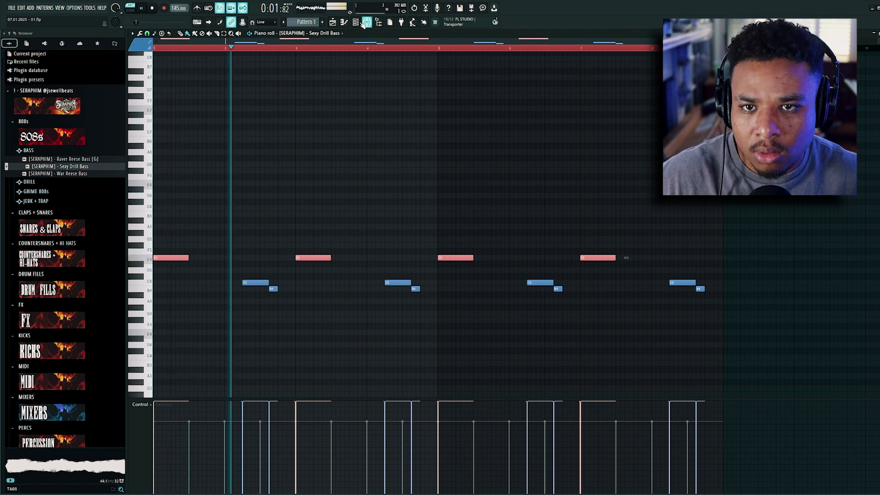
Add an Analog Lab V channel and open the sound bank just before DARKNESS in its library
{"action": "key", "text": "F6"}
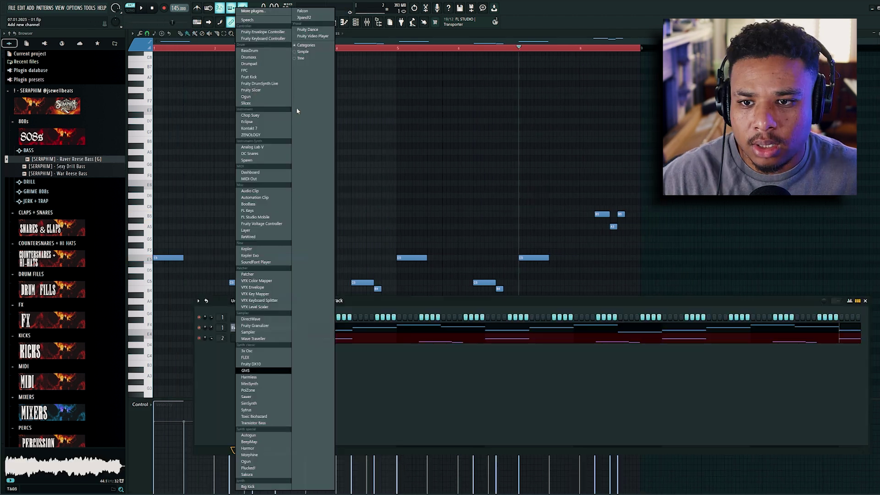
{"action": "left_click", "coordinate": [253, 147]}
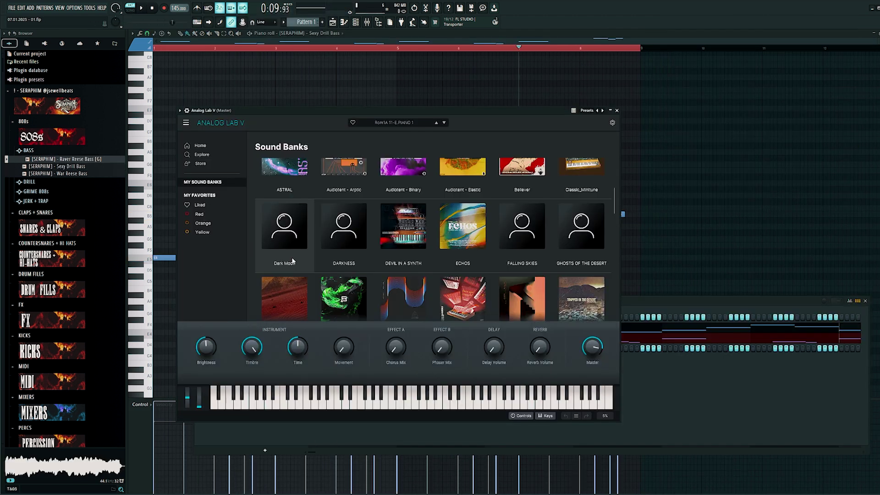
{"action": "left_click", "coordinate": [296, 231]}
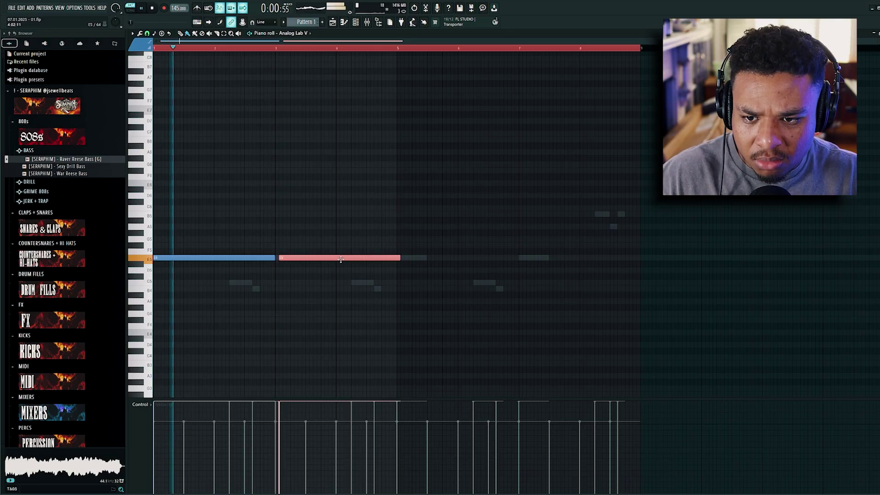
Fill bars 1–4 of the Analog Lab V piano roll with two-bar E5 notes and route the channel to mixer track 3
{"action": "left_click_drag", "start_coordinate": [379, 224], "coordinate": [161, 321]}
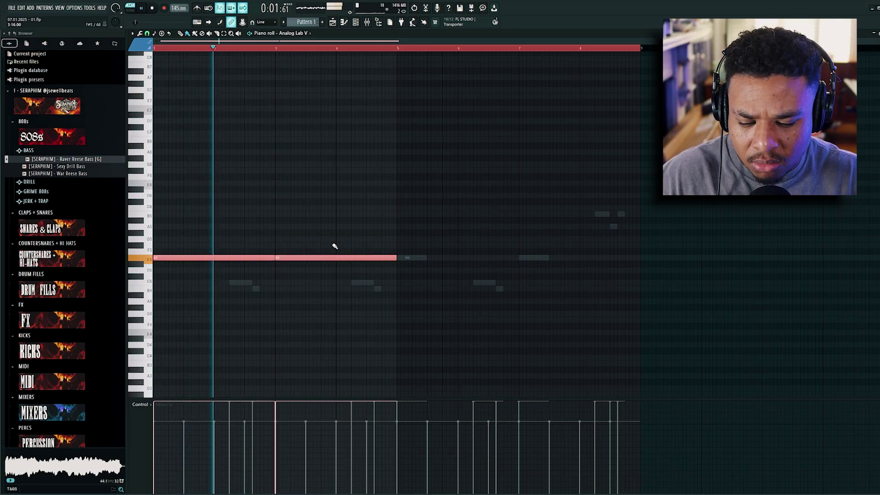
{"action": "key", "text": "space"}
{"action": "key", "text": "F9"}
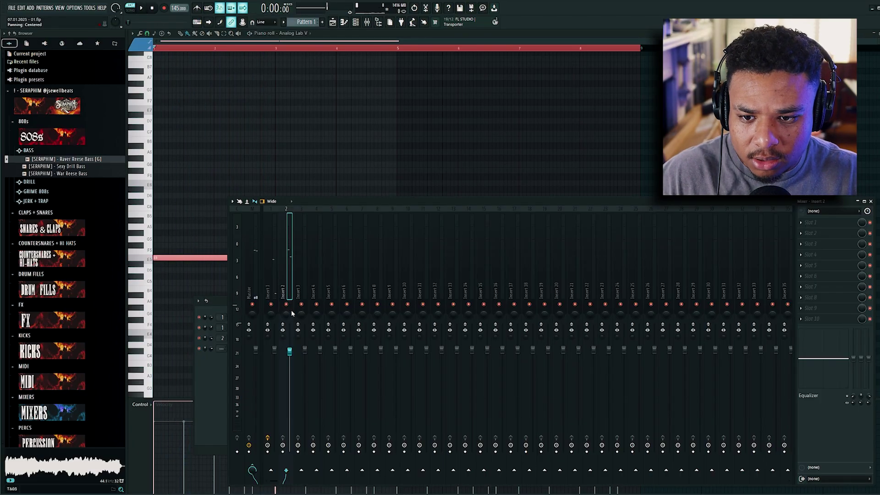
{"action": "key", "text": "F6"}
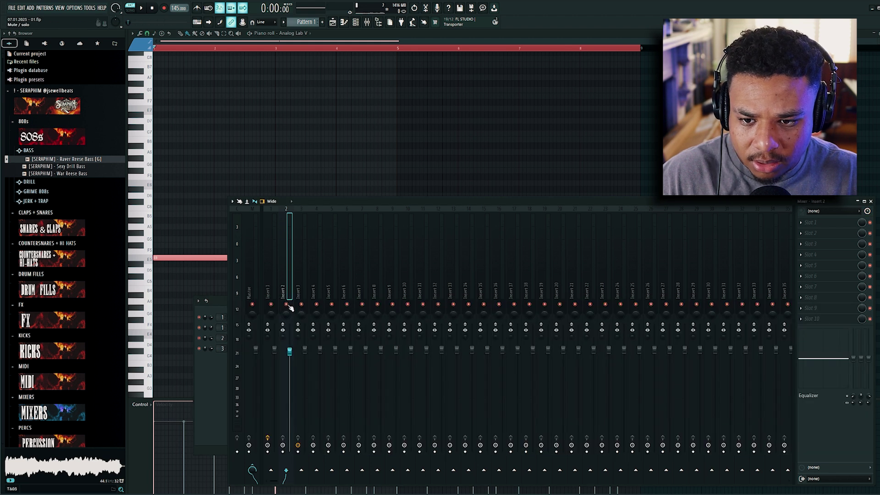
Solo Insert 2 in the mixer and lower its fader during playback
{"action": "right_click", "coordinate": [288, 305]}
{"action": "key", "text": "space"}
{"action": "left_click_drag", "start_coordinate": [291, 352], "coordinate": [290, 363]}
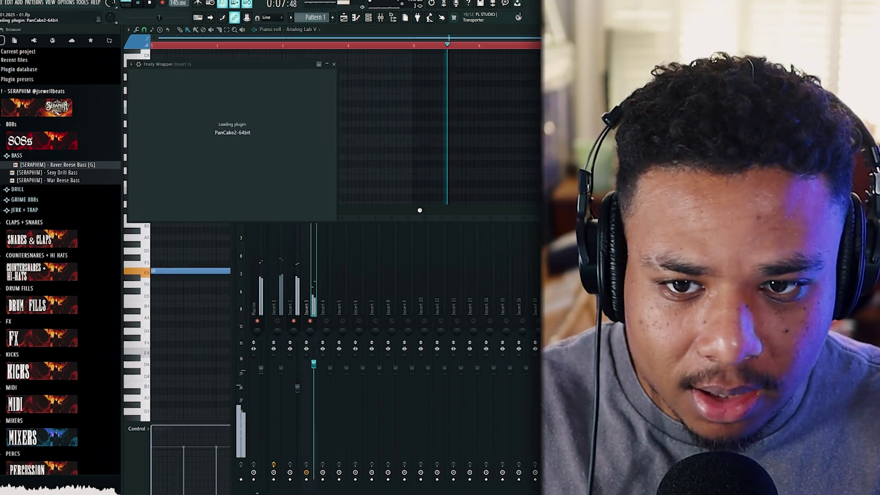
Set the beat-synced LFO rate of PanCake2 on Insert 3 to 1/2
{"action": "left_click", "coordinate": [278, 99]}
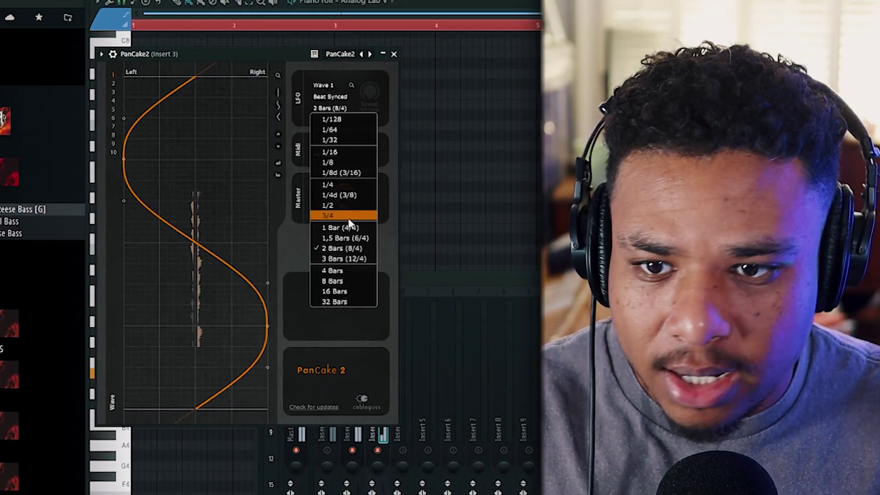
{"action": "left_click", "coordinate": [346, 206]}
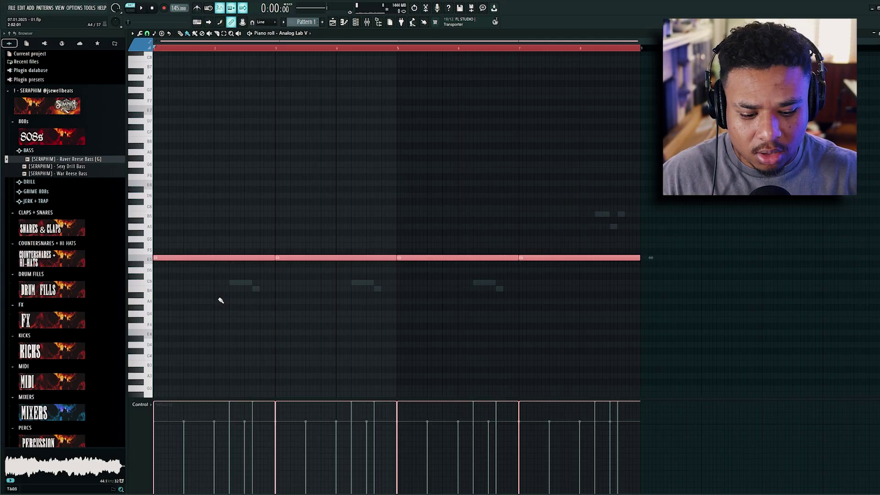
Transpose the selected Analog Lab V notes up one octave and play them back
{"action": "key", "text": "ctrl+Up"}
{"action": "key", "text": "space"}
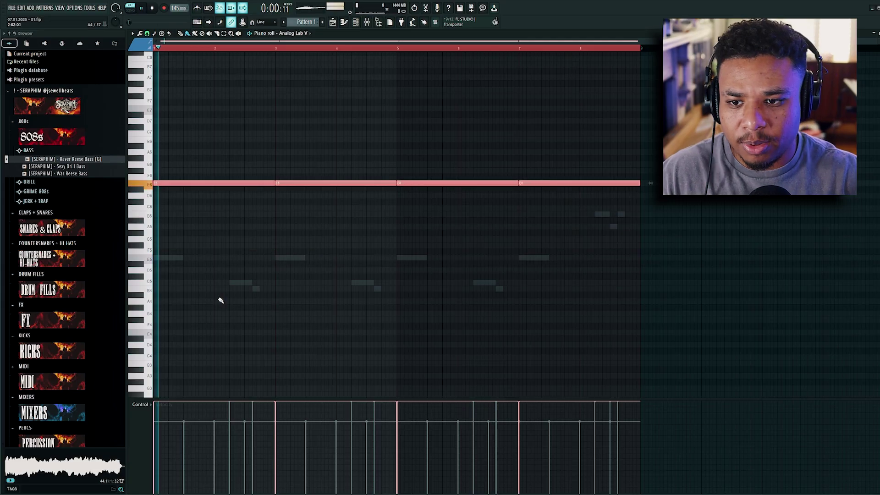
Add Fruity Parametric EQ 2 below PanCake2 on Insert 3, using the 20Hz + 18kHz cut preset with the high pass raised to 159 Hz
{"action": "left_click", "coordinate": [367, 22]}
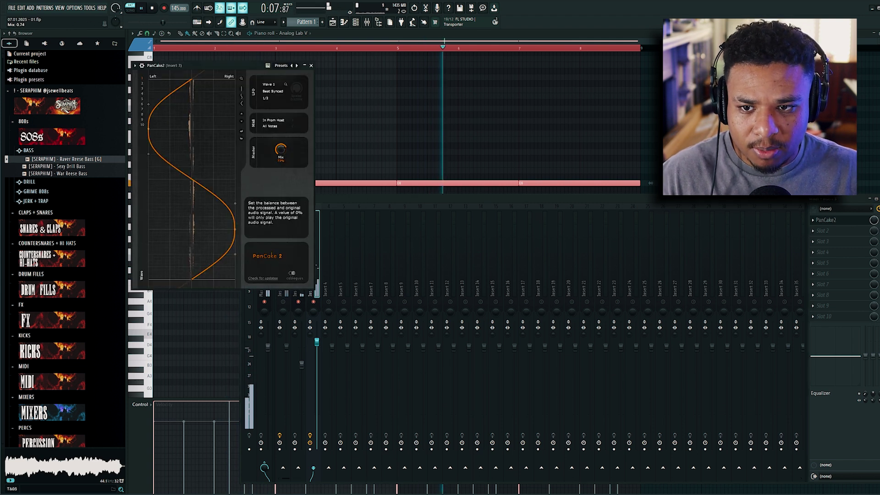
{"action": "right_click", "coordinate": [820, 231]}
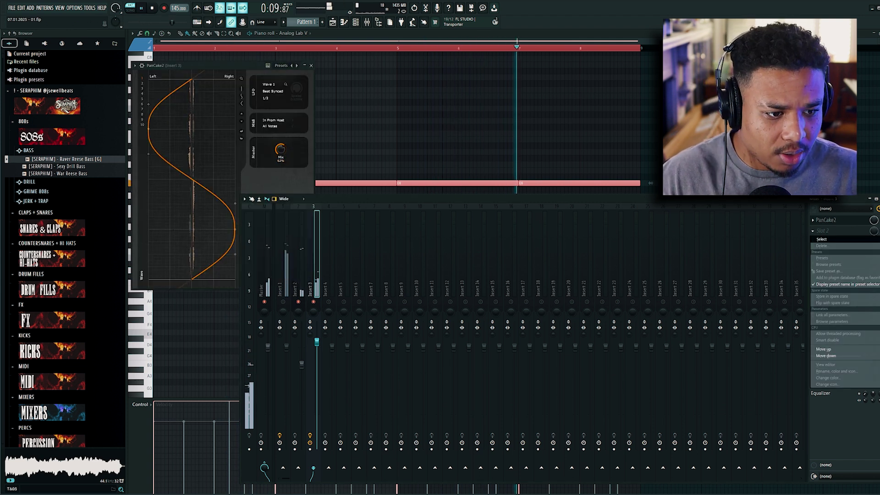
{"action": "left_click", "coordinate": [843, 239]}
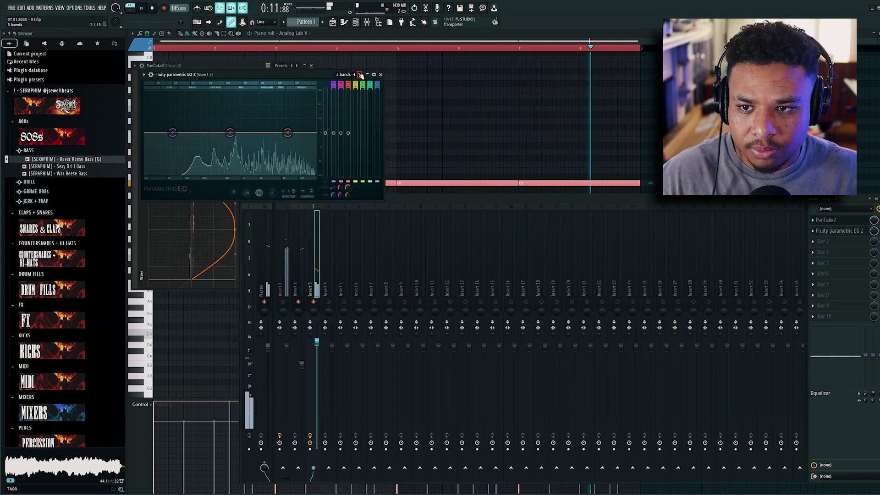
{"action": "left_click", "coordinate": [360, 74]}
{"action": "left_click_drag", "start_coordinate": [146, 132], "coordinate": [195, 133]}
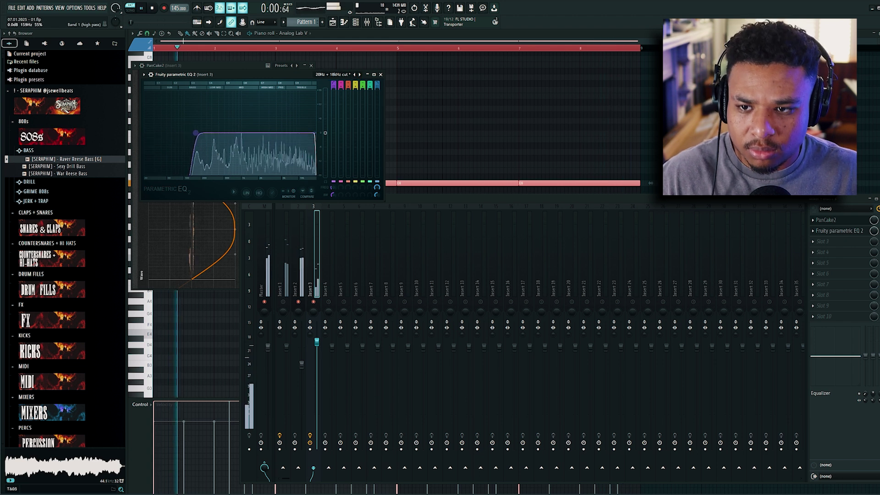
{"action": "left_click", "coordinate": [549, 150], "text": "ctrl"}
{"action": "key", "text": "space"}
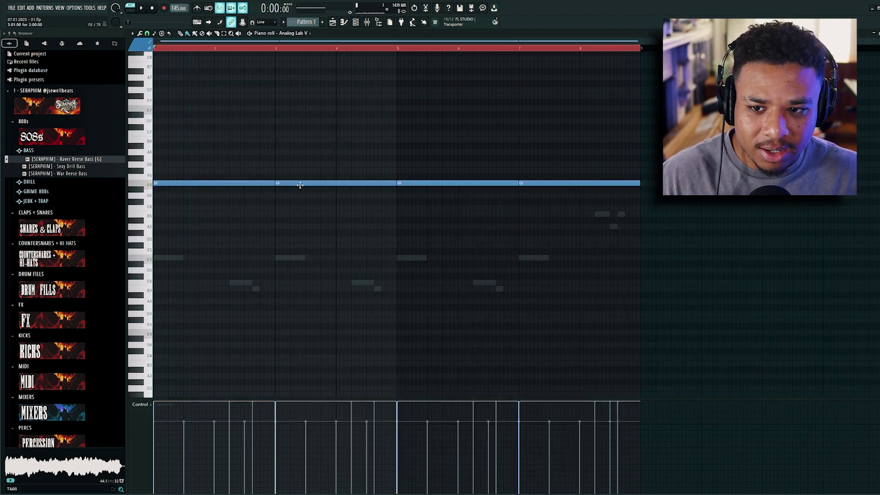
Split Pattern 1 by channel in the playlist
{"action": "key", "text": "F5"}
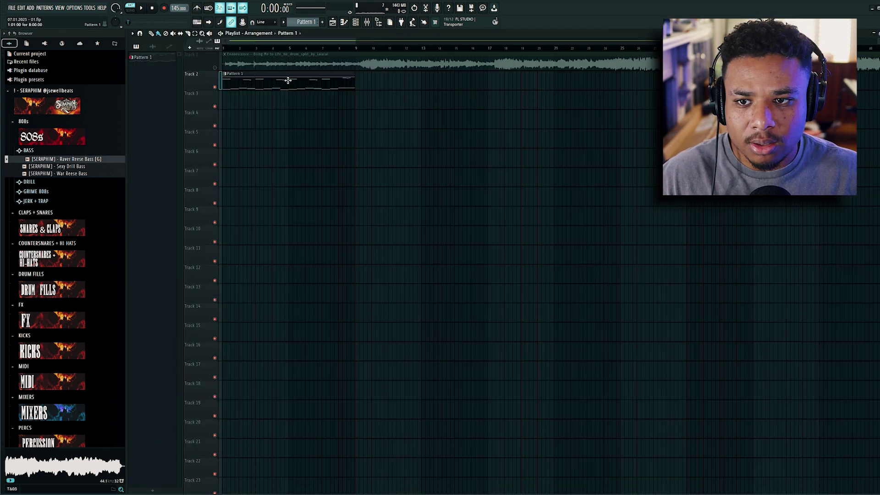
{"action": "left_click", "coordinate": [307, 21]}
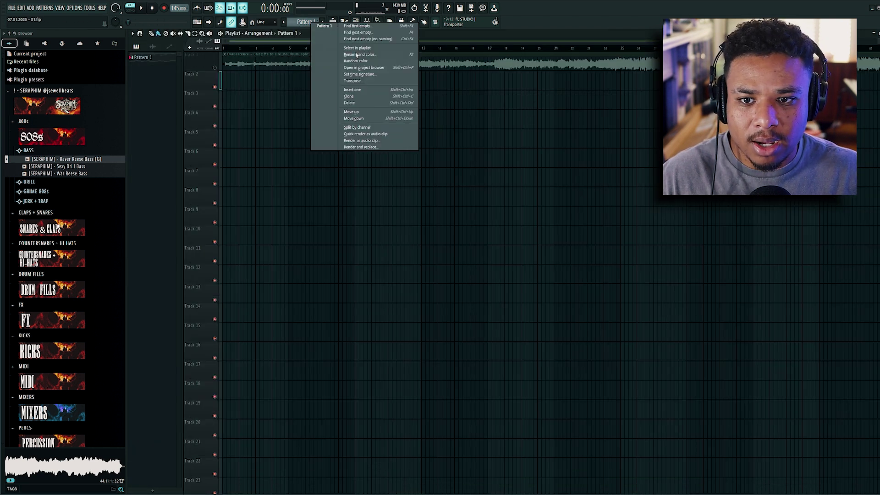
{"action": "left_click", "coordinate": [368, 127]}
Place a second Analog Lab V clip on Track 4 directly after the first one
{"action": "left_click", "coordinate": [166, 78], "text": "shift"}
{"action": "left_click_drag", "start_coordinate": [166, 79], "coordinate": [233, 85]}
{"action": "left_click", "coordinate": [158, 58]}
Select bars 1–16 in the playlist and consolidate Track 4 over that time selection
{"action": "left_click_drag", "start_coordinate": [487, 48], "coordinate": [35, 63]}
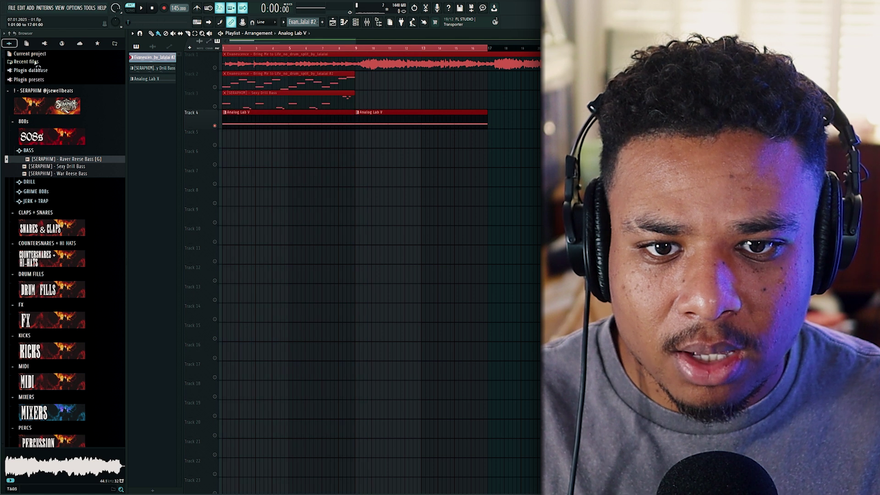
{"action": "right_click", "coordinate": [208, 110]}
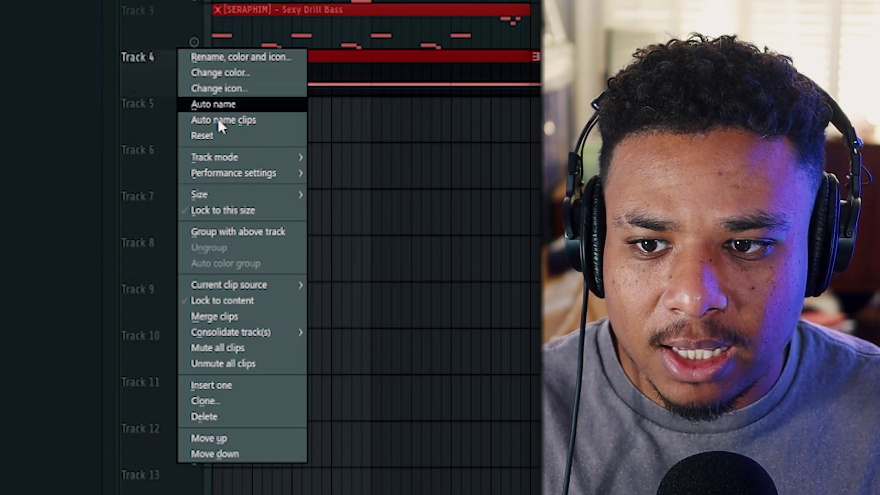
{"action": "mouse_move", "coordinate": [293, 332]}
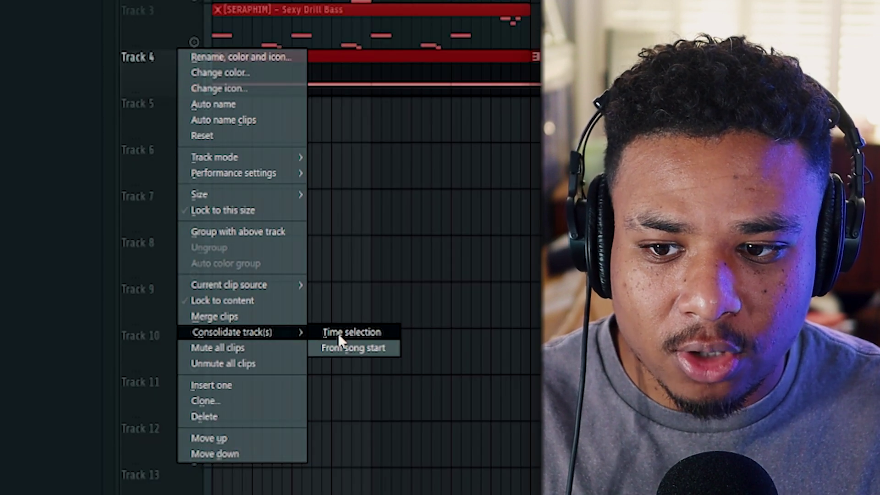
{"action": "left_click", "coordinate": [362, 333]}
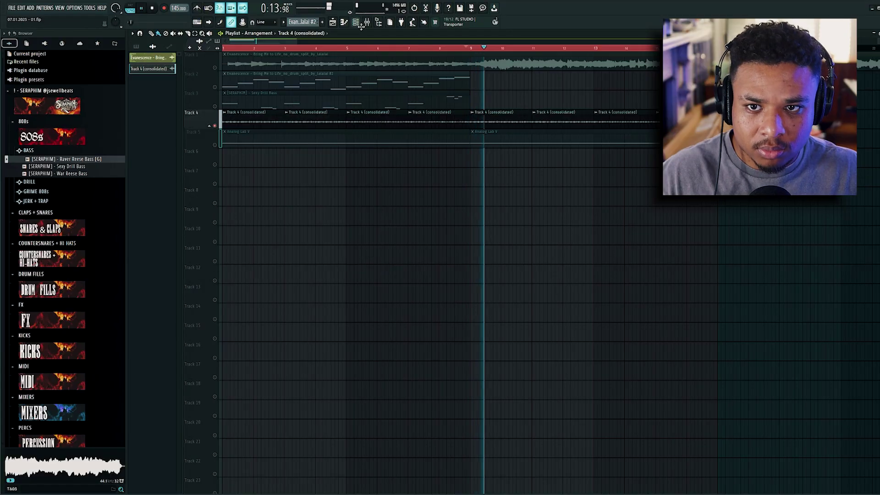
Show all channels in the channel rack and bring up the browser's starred favourites
{"action": "key", "text": "F9"}
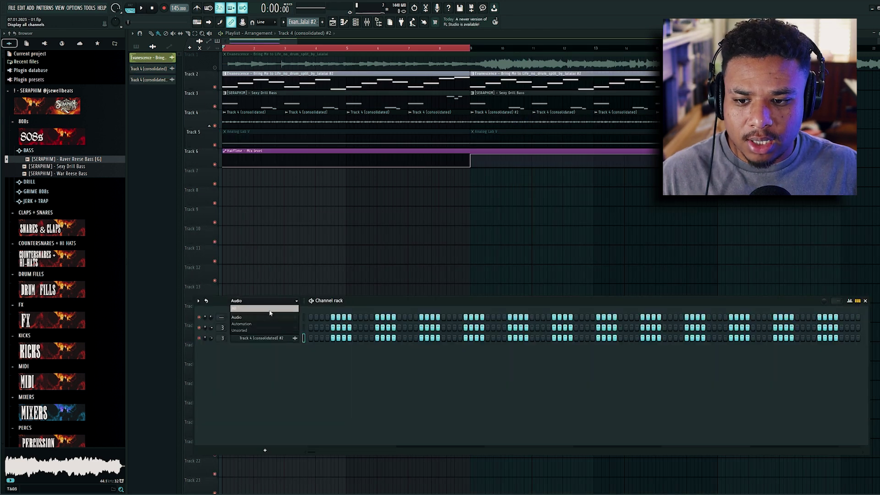
{"action": "left_click", "coordinate": [269, 309]}
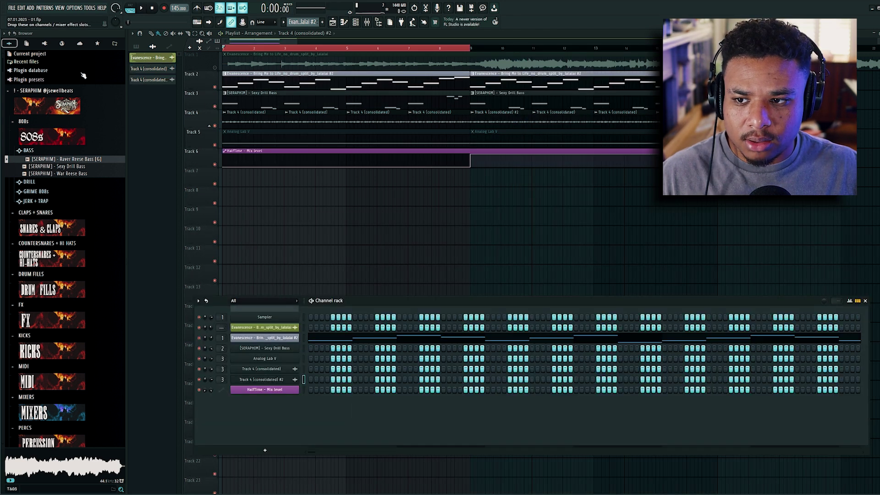
{"action": "left_click", "coordinate": [98, 43]}
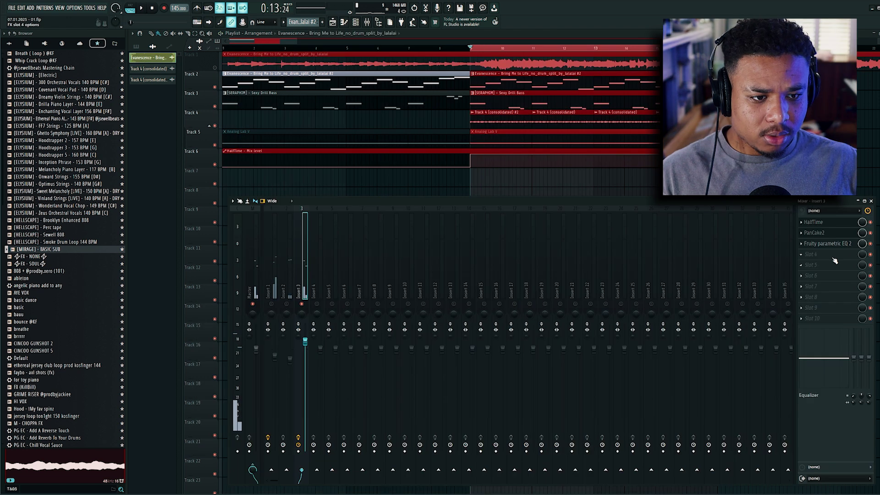
Find "cry" among the effect plugins, load Crystallizer into slot 4 of Insert 3, and play the section
{"action": "left_click", "coordinate": [801, 255]}
{"action": "left_click", "coordinate": [815, 263]}
{"action": "type", "text": "cry"}
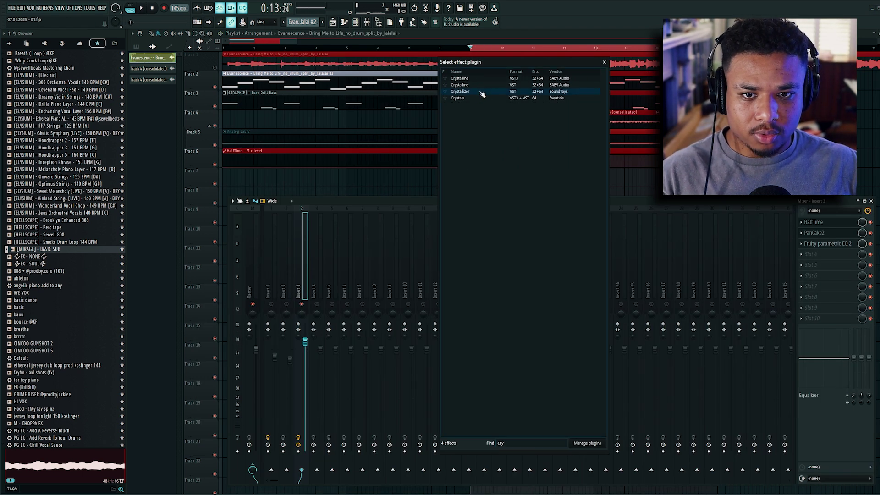
{"action": "left_click", "coordinate": [481, 92]}
{"action": "key", "text": "space"}
{"action": "left_click", "coordinate": [366, 22]}
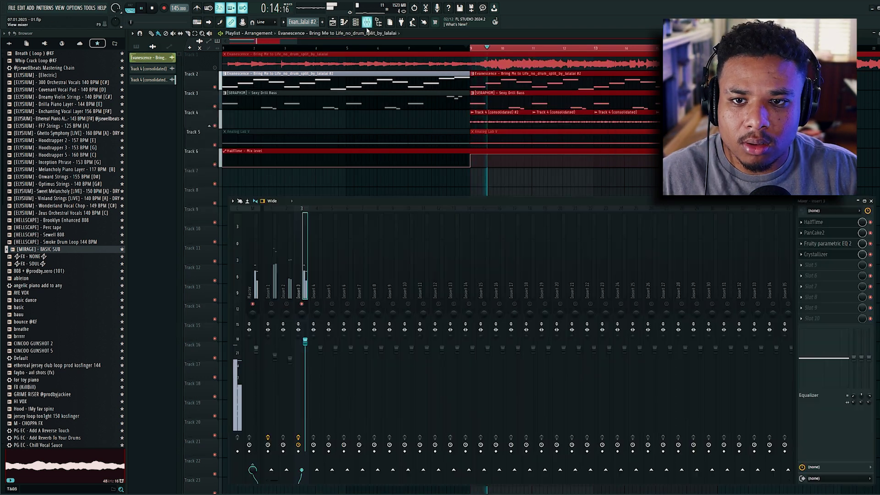
Open Crystallizer on Insert 3, then find "center" among the effect plugins and load Center Stereo into slot 1 of Insert 2
{"action": "left_click", "coordinate": [822, 256]}
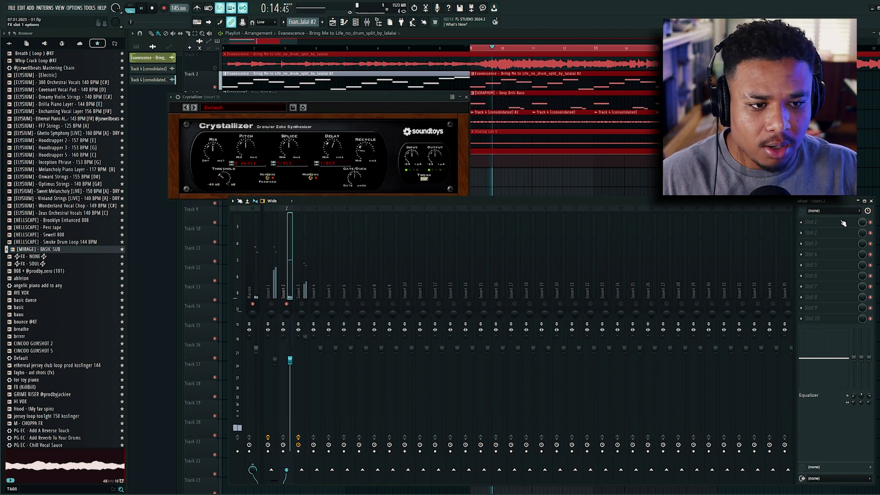
{"action": "left_click", "coordinate": [836, 222]}
{"action": "left_click", "coordinate": [818, 231]}
{"action": "type", "text": "center"}
{"action": "double_click", "coordinate": [505, 78]}
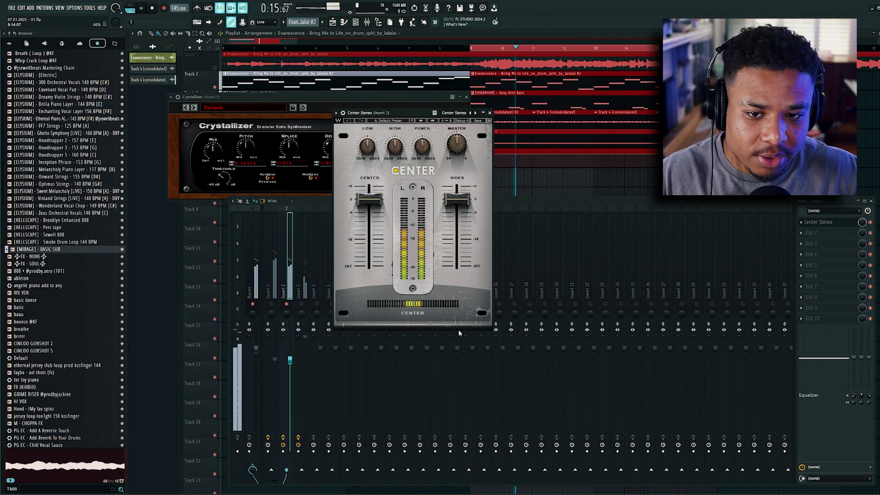
{"action": "left_click_drag", "start_coordinate": [458, 109], "coordinate": [586, 116]}
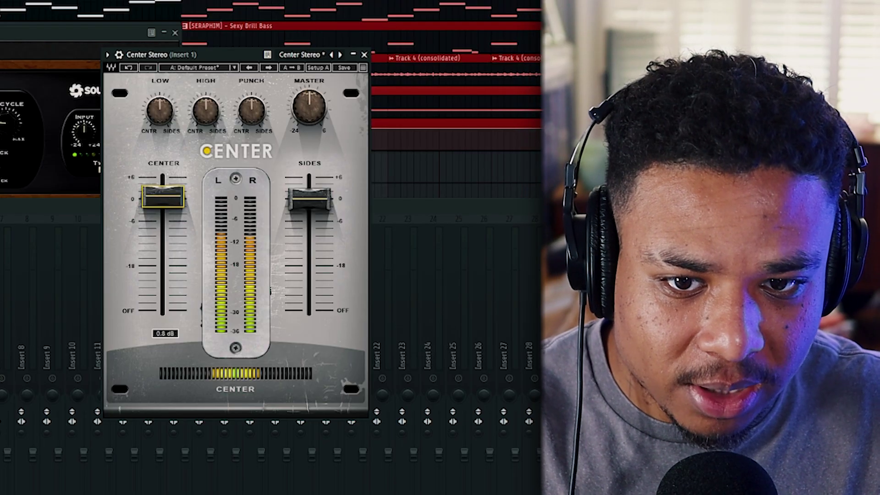
Raise the center to about 2.1 dB and lower the sides in Insert 1's Center Stereo; lower the center and raise the sides in Insert 2's
{"action": "left_click_drag", "start_coordinate": [496, 207], "coordinate": [497, 205]}
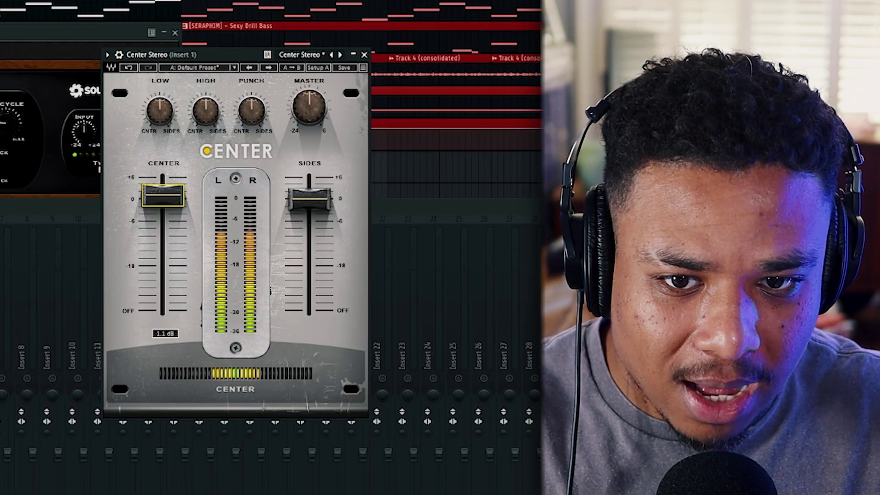
{"action": "left_click_drag", "start_coordinate": [163, 194], "coordinate": [162, 191]}
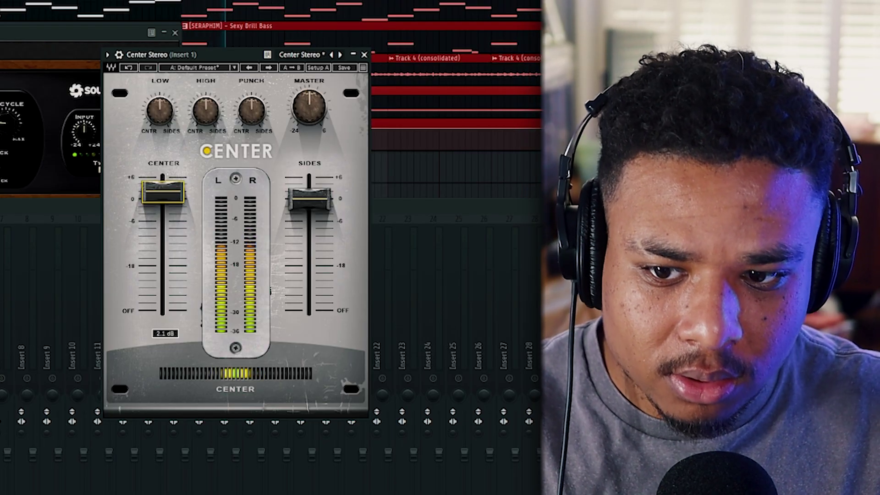
{"action": "left_click_drag", "start_coordinate": [309, 197], "coordinate": [310, 202]}
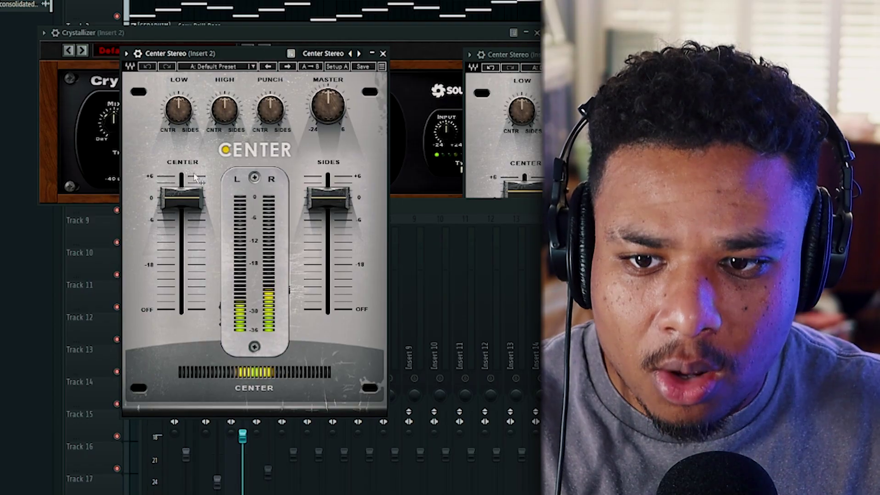
{"action": "left_click_drag", "start_coordinate": [181, 198], "coordinate": [181, 204]}
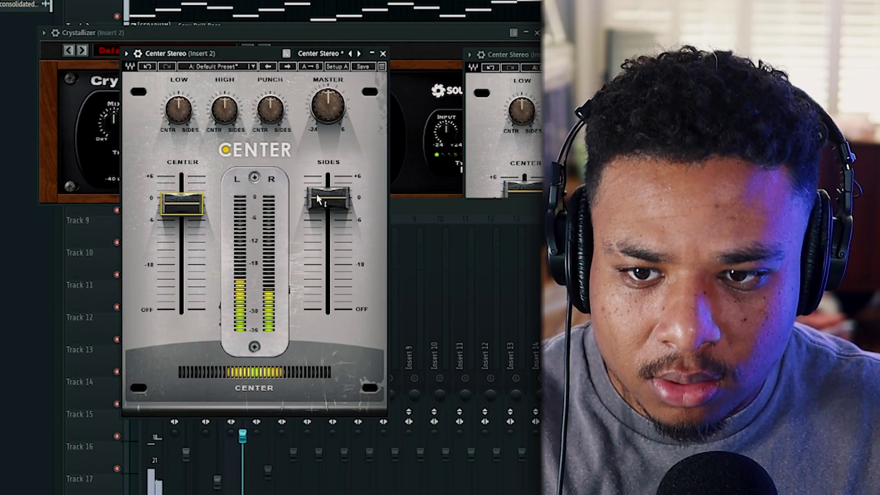
{"action": "left_click_drag", "start_coordinate": [317, 198], "coordinate": [317, 193]}
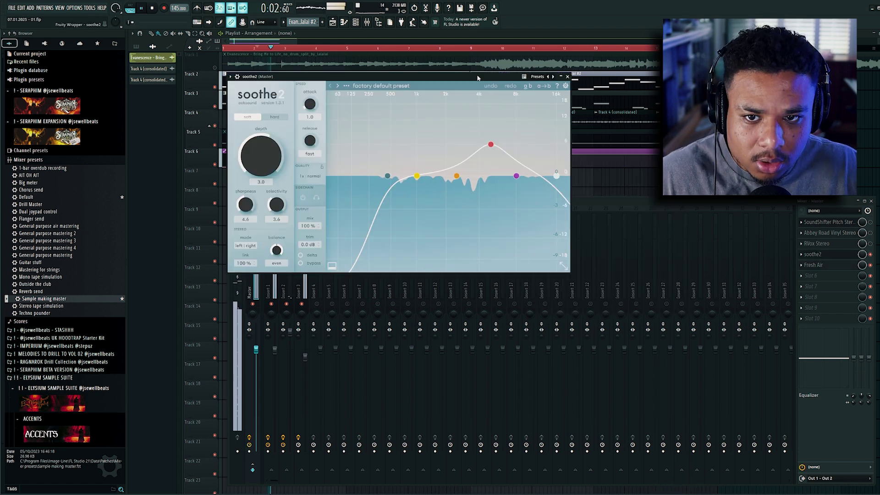
Clone the Evanescence #2 slicer channel in the channel rack and open the clone's slicing options in Slicex
{"action": "left_click_drag", "start_coordinate": [477, 78], "coordinate": [517, 105]}
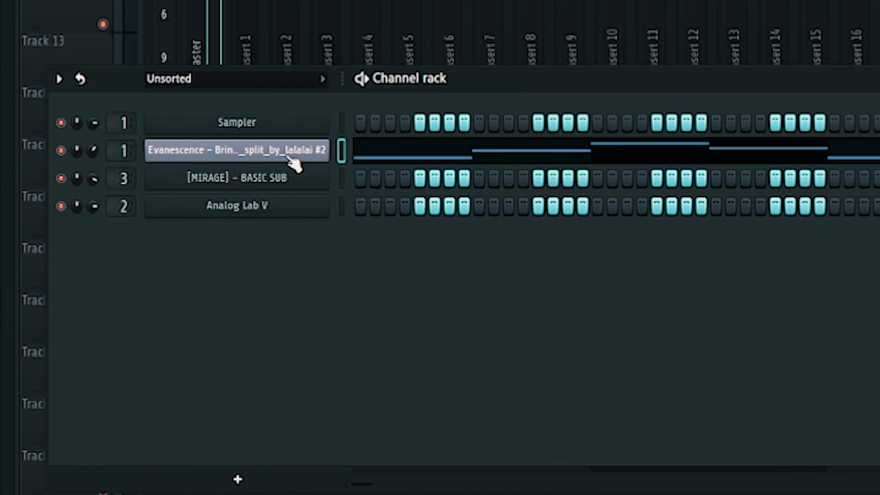
{"action": "right_click", "coordinate": [293, 326]}
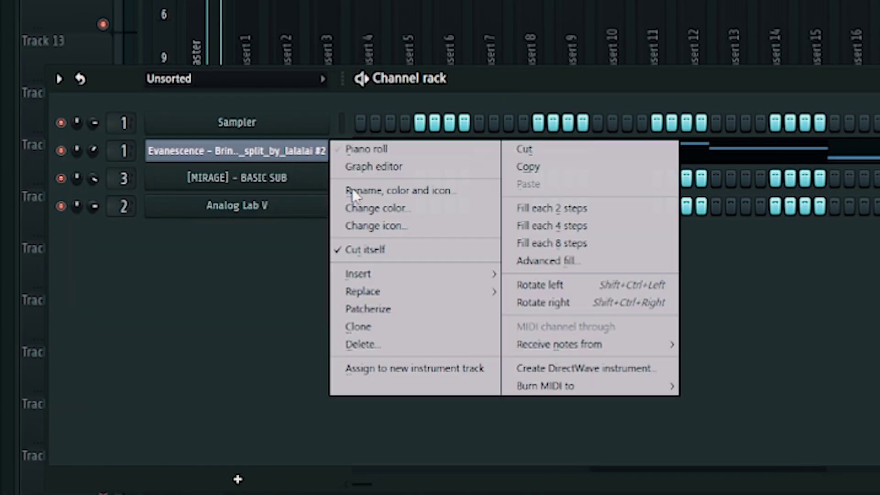
{"action": "left_click", "coordinate": [389, 328]}
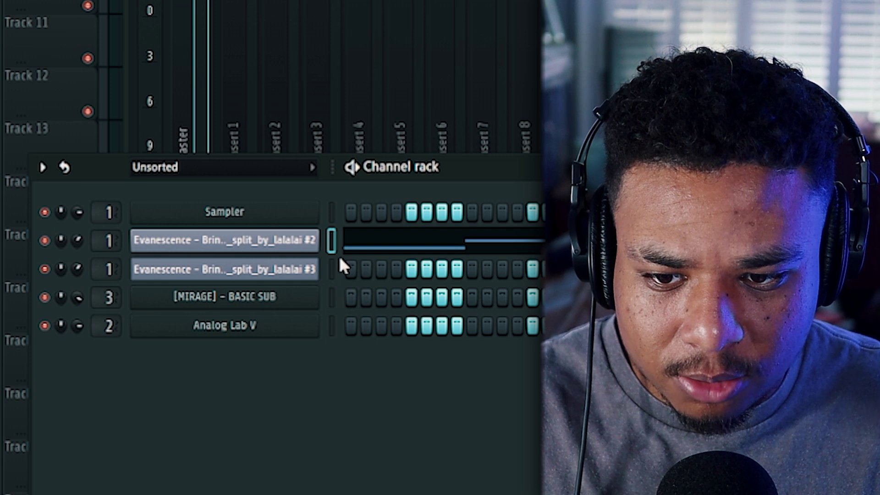
{"action": "left_click", "coordinate": [332, 266]}
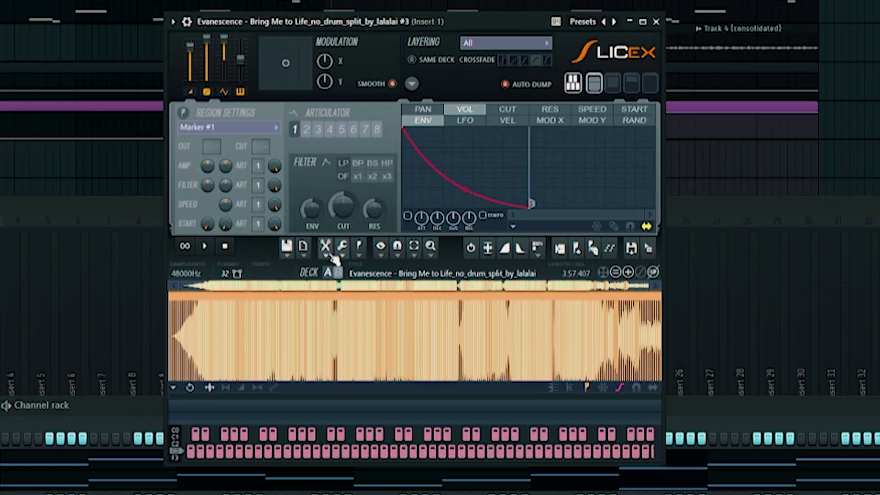
{"action": "left_click", "coordinate": [332, 257]}
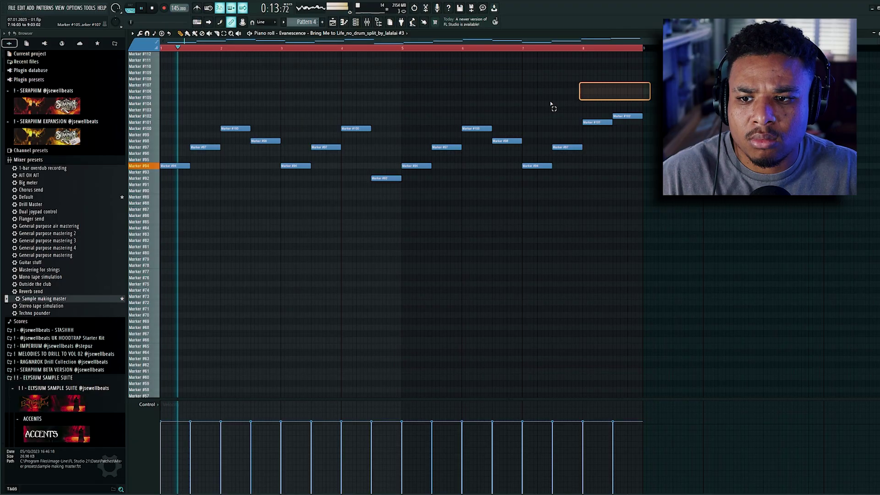
Transpose all notes above Marker #94 in the cloned channel's Pattern 4 down six octaves in the piano roll
{"action": "left_click_drag", "start_coordinate": [551, 106], "coordinate": [192, 151]}
{"action": "key", "text": "ctrl+Down"}
{"action": "key", "text": "ctrl+Down"}
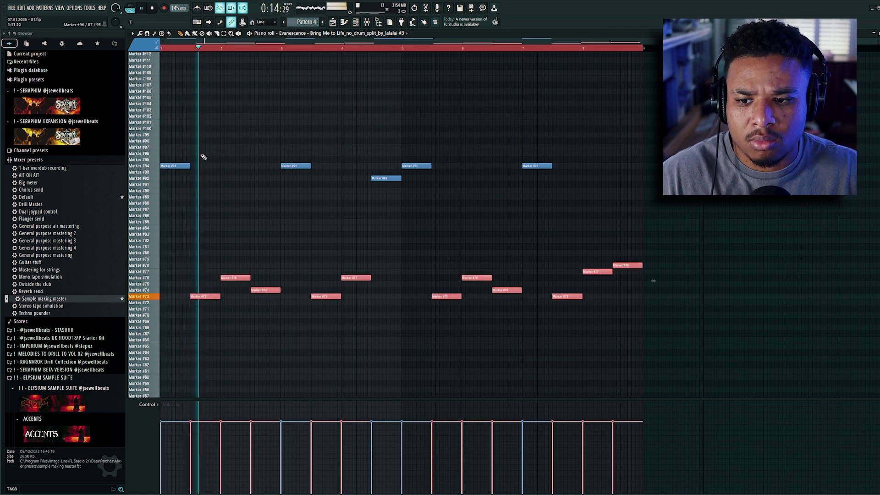
{"action": "key", "text": "ctrl+Down"}
{"action": "key", "text": "ctrl+Down"}
{"action": "key", "text": "ctrl+Down"}
{"action": "key", "text": "ctrl+Down"}
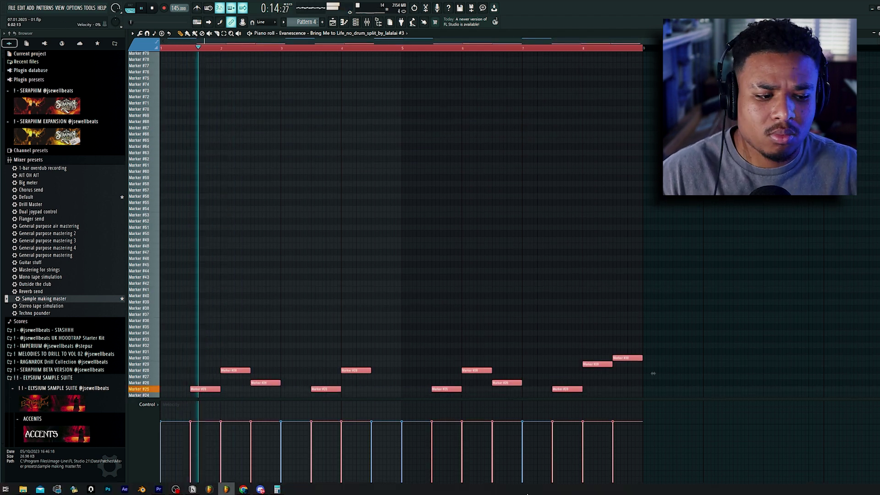
{"action": "scroll", "coordinate": [558, 213], "scroll_direction": "down", "scroll_amount": 1}
{"action": "scroll", "coordinate": [557, 212], "scroll_direction": "down", "scroll_amount": 5}
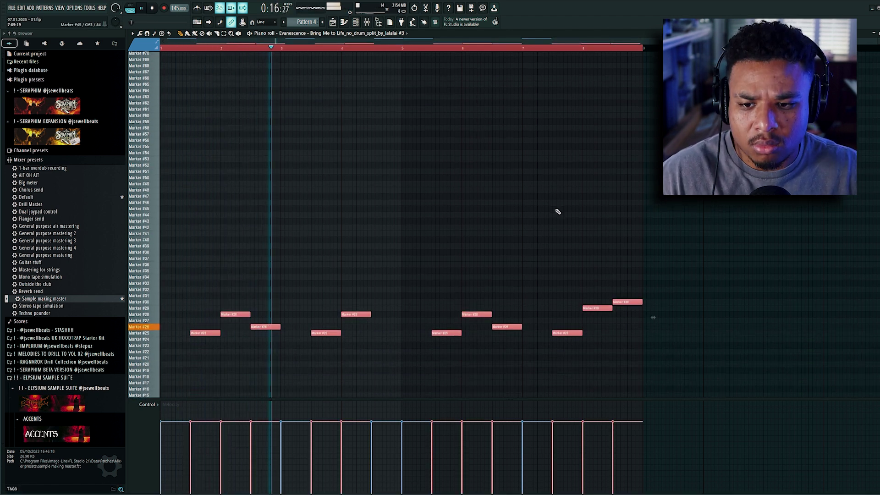
{"action": "scroll", "coordinate": [557, 217], "scroll_direction": "up", "scroll_amount": 20}
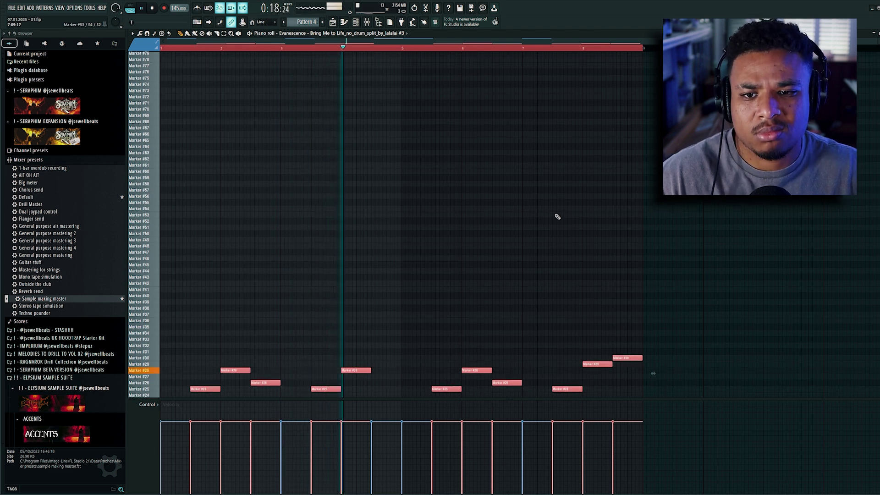
{"action": "scroll", "coordinate": [564, 221], "scroll_direction": "down", "scroll_amount": 15}
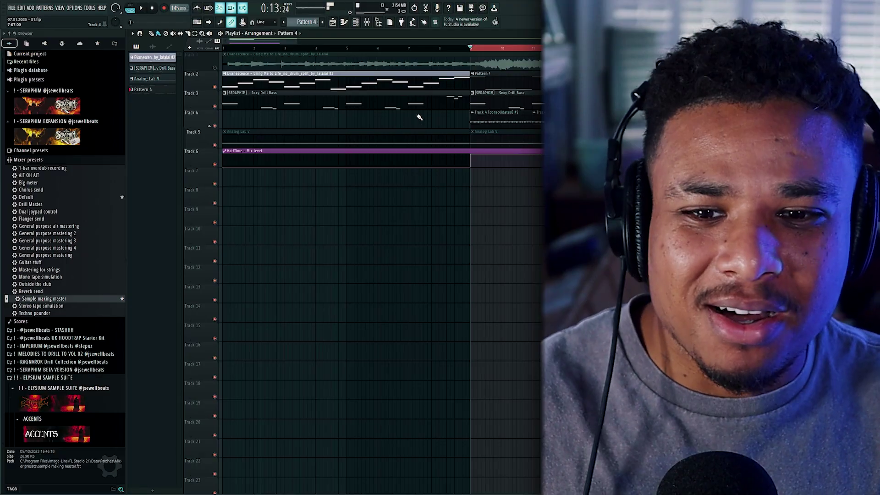
Rearrange the playlist so Pattern 4 covers bars 1–8 on Track 2 and the Evanescence #2 pattern follows from bar 9
{"action": "right_click", "coordinate": [429, 51]}
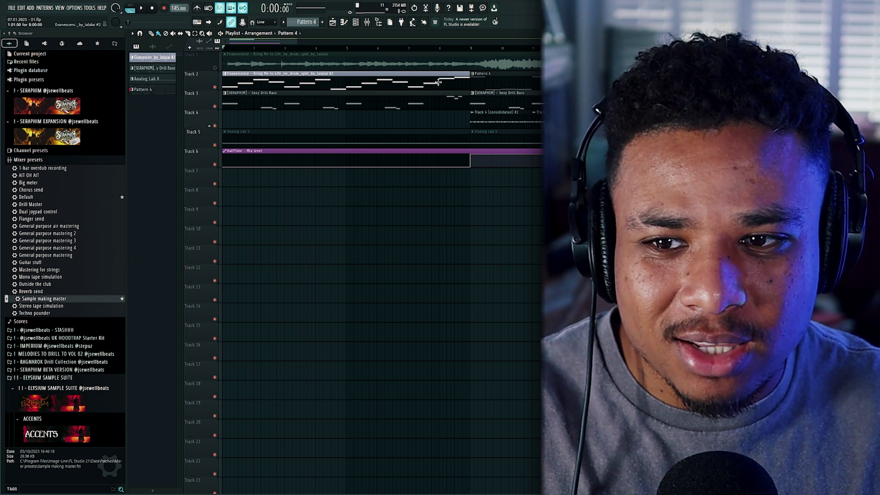
{"action": "scroll", "coordinate": [368, 84], "scroll_direction": "down", "scroll_amount": 2}
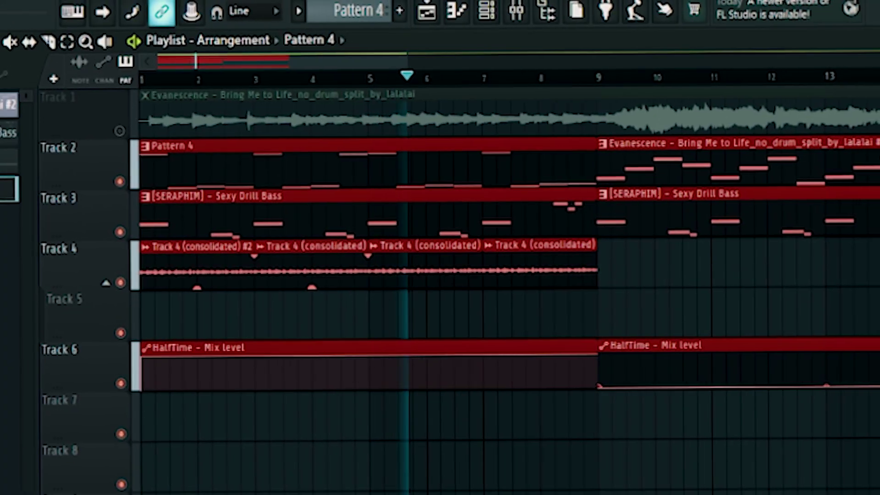
{"action": "left_click", "coordinate": [851, 290], "text": "ctrl"}
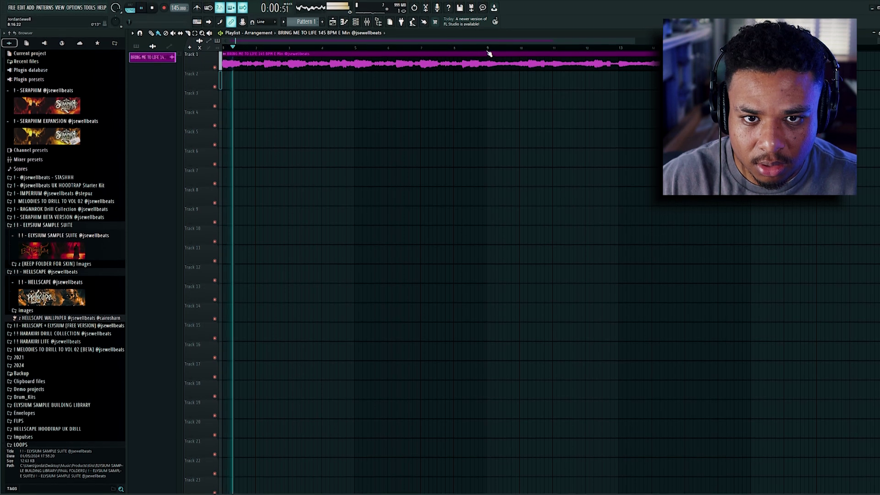
Select bars 1–8 in the playlist of the new project and check the BRING ME TO LIFE clip's channel settings
{"action": "left_click_drag", "start_coordinate": [489, 54], "coordinate": [223, 54]}
{"action": "double_click", "coordinate": [382, 56]}
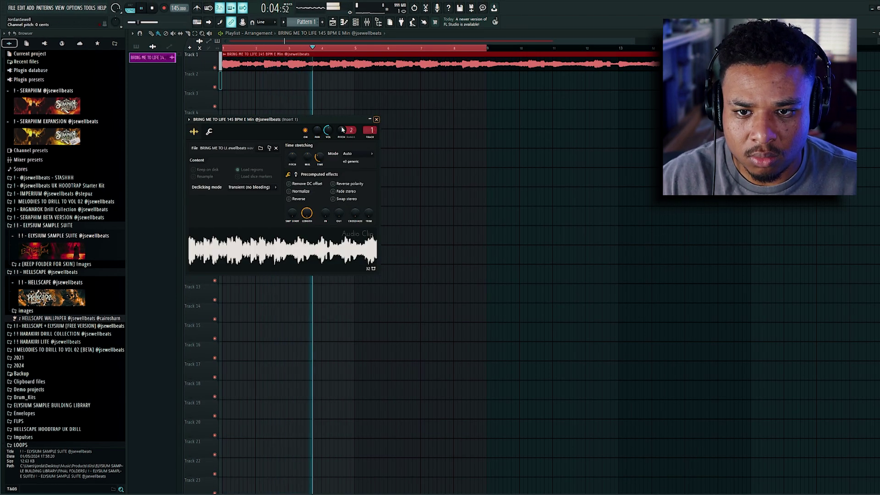
{"action": "left_click", "coordinate": [376, 120]}
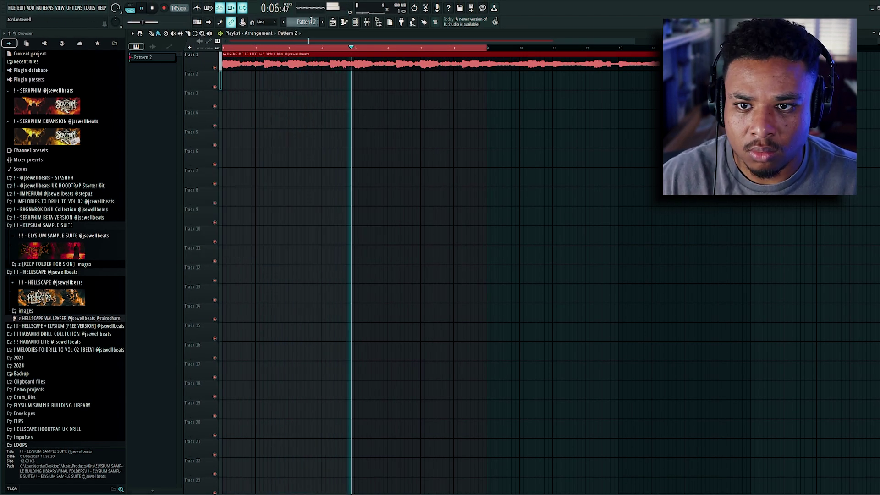
Place Pattern 1 on Track 2 and fit it to the eight selected bars
{"action": "left_click", "coordinate": [254, 81]}
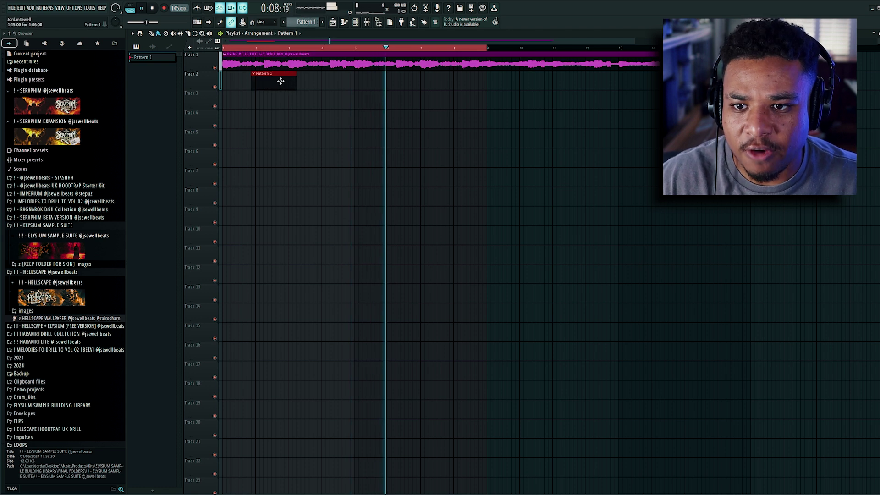
{"action": "left_click_drag", "start_coordinate": [280, 81], "coordinate": [510, 102]}
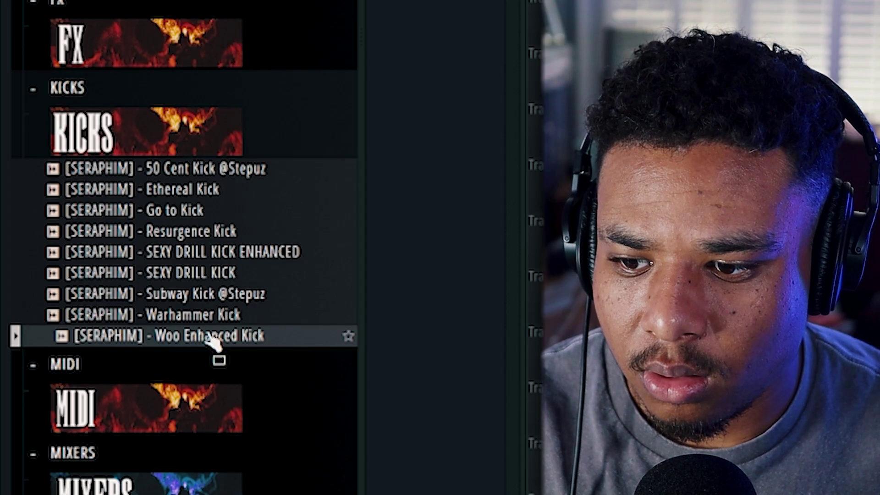
Add the SERAPHIM Warhammer Kick to the channel rack and program kick hits on steps 1, 5, 9, 12 and 15
{"action": "left_click", "coordinate": [210, 322]}
{"action": "left_click_drag", "start_coordinate": [210, 322], "coordinate": [323, 329]}
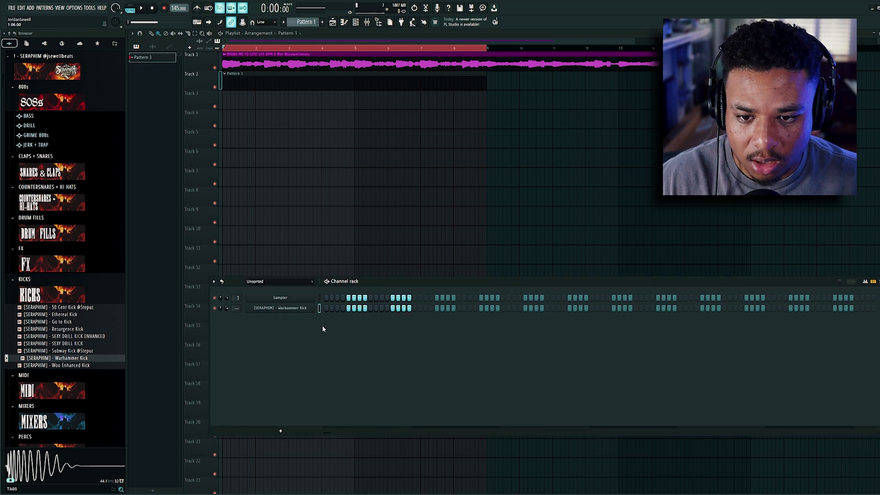
{"action": "left_click", "coordinate": [381, 308]}
{"action": "left_click", "coordinate": [371, 308]}
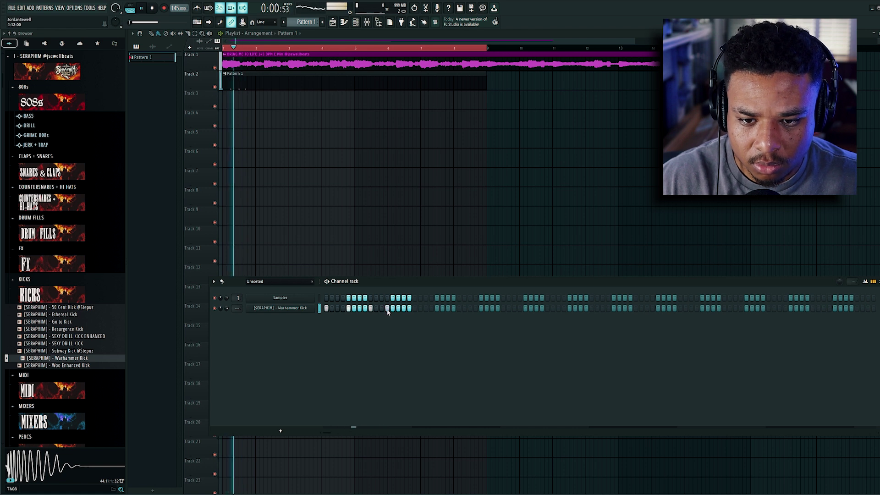
Repeat the one-bar Warhammer Kick pattern across eight bars in the piano roll and slightly raise the velocity of all its notes
{"action": "key", "text": "space"}
{"action": "right_click", "coordinate": [277, 307]}
{"action": "left_click", "coordinate": [344, 306]}
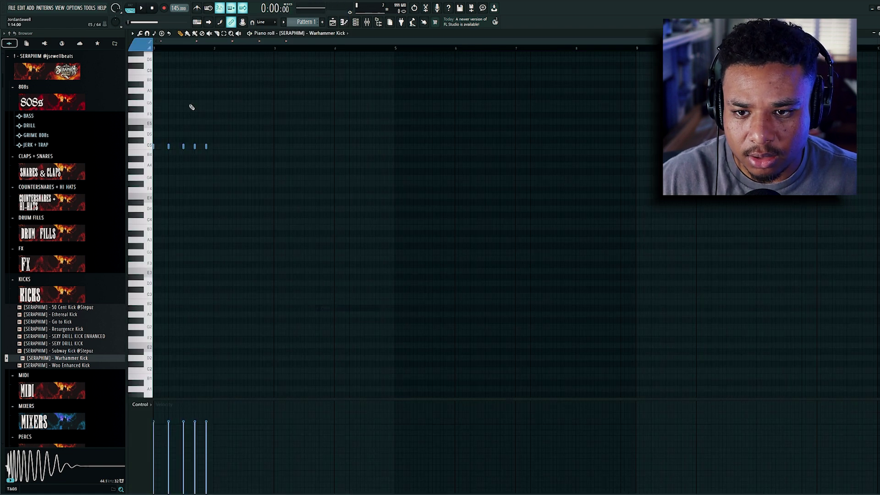
{"action": "key", "text": "ctrl+b"}
{"action": "key", "text": "ctrl+b"}
{"action": "key", "text": "ctrl+b"}
{"action": "key", "text": "ctrl+b"}
{"action": "key", "text": "ctrl+b"}
{"action": "key", "text": "ctrl+b"}
{"action": "key", "text": "ctrl+b"}
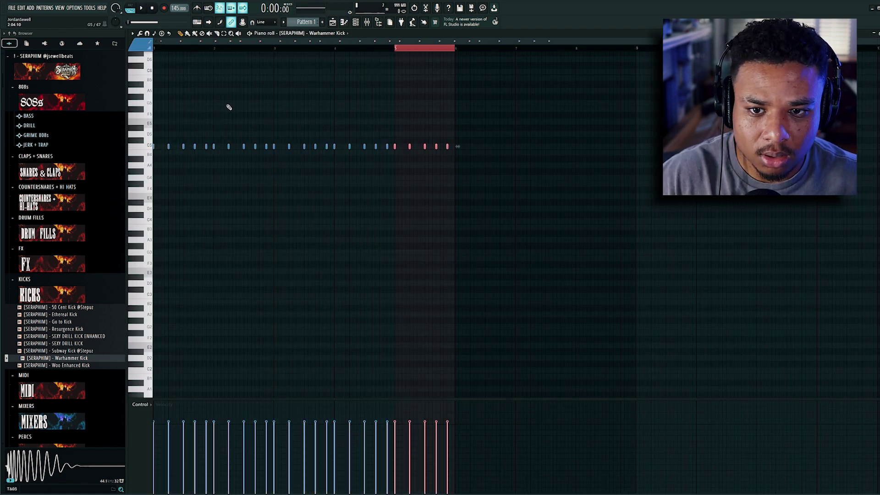
{"action": "key", "text": "ctrl+a"}
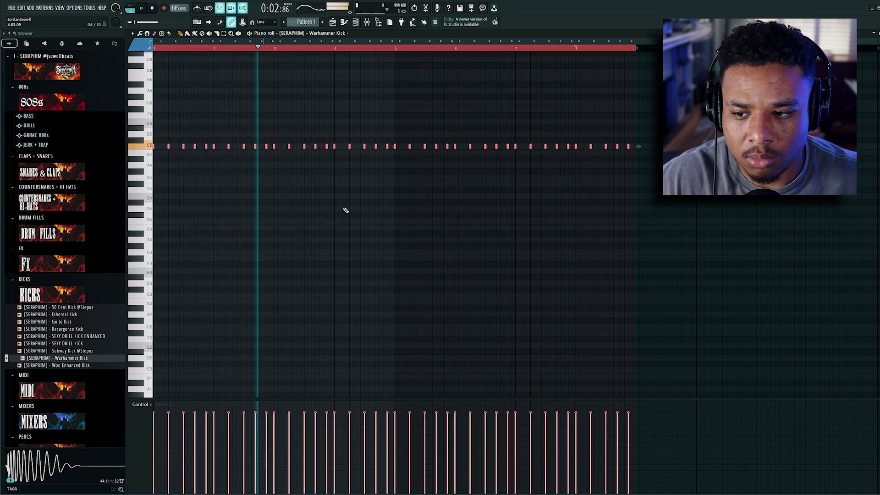
{"action": "key", "text": "F7"}
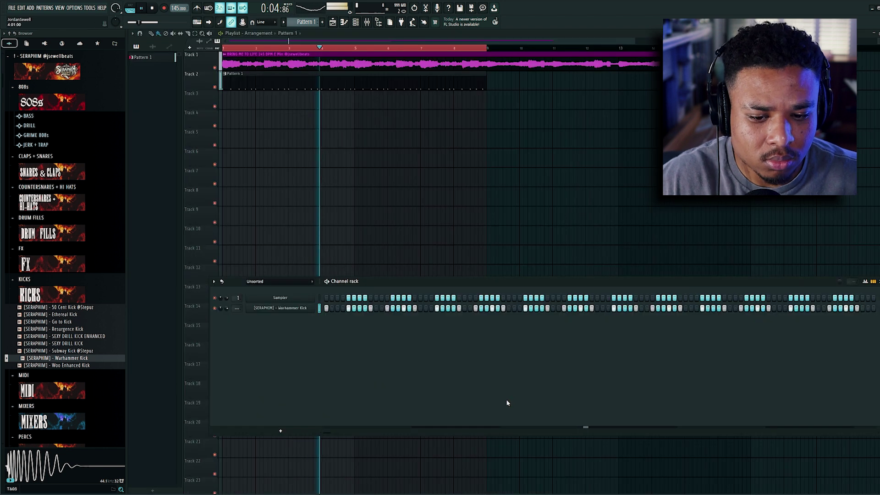
Stop playback, open the Warhammer Kick channel and route it to its own mixer track 2
{"action": "left_click_drag", "start_coordinate": [467, 281], "coordinate": [436, 285]}
{"action": "key", "text": "space"}
{"action": "left_click", "coordinate": [234, 313]}
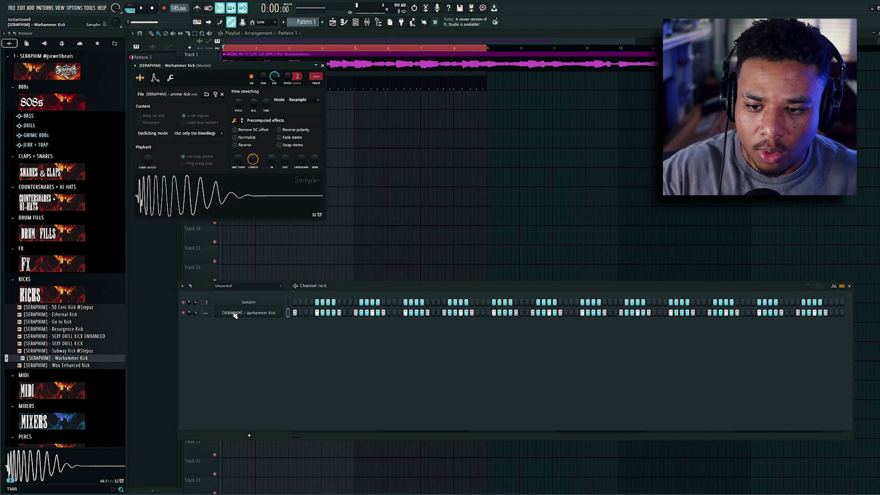
{"action": "key", "text": "ctrl+l"}
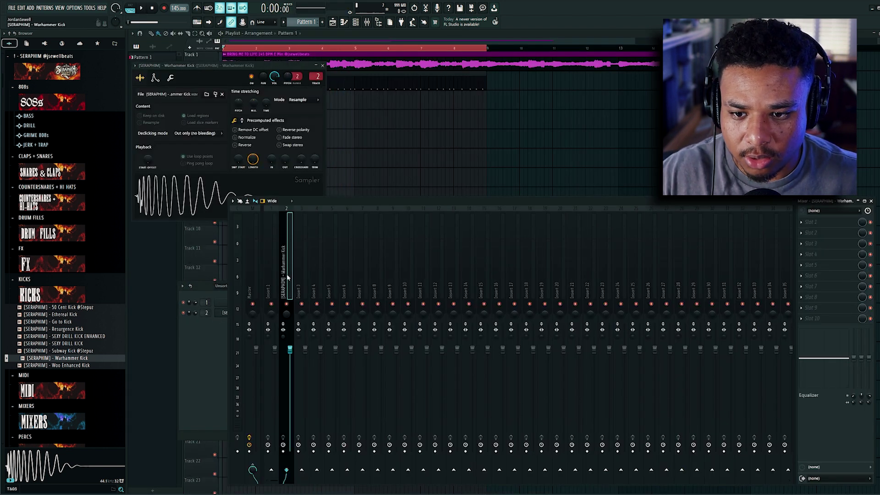
Add Fruity parametric EQ 2 to slot 1 of Insert 1 and switch it to the 20Hz + 18kHz cut preset
{"action": "left_click", "coordinate": [271, 284]}
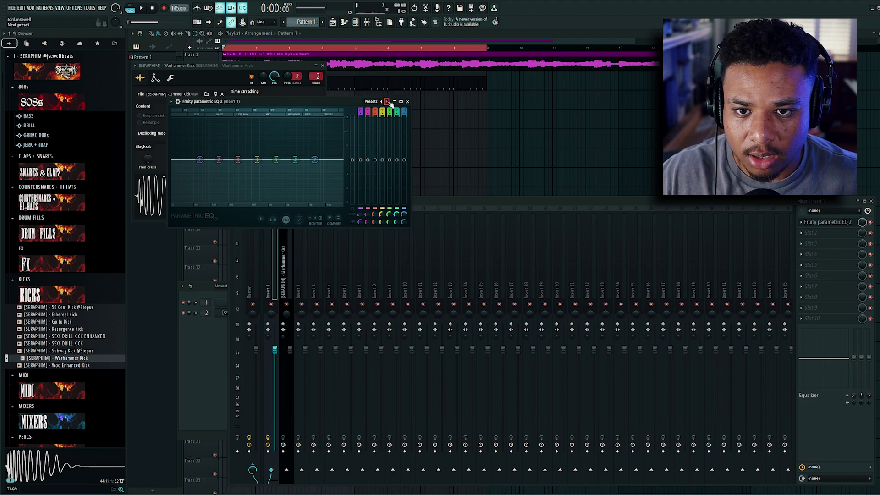
{"action": "left_click", "coordinate": [387, 101]}
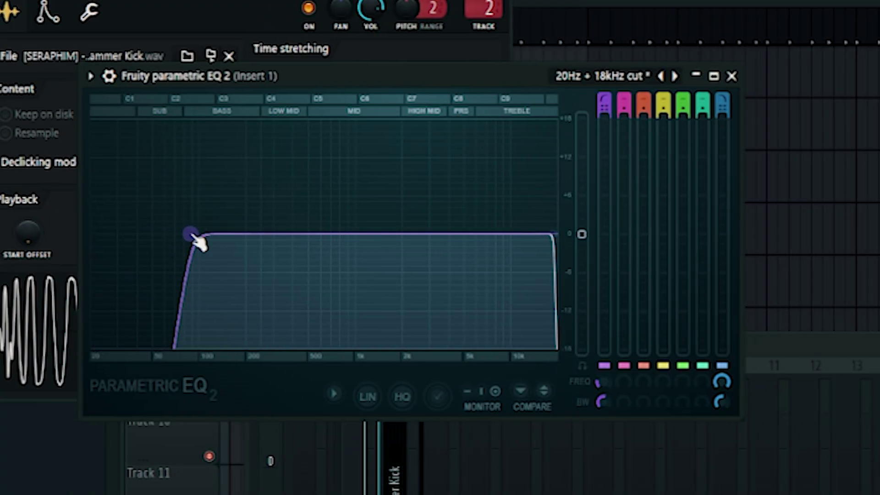
Add Fruity Limiter to slot 2 of Insert 1 and set it to compressor mode
{"action": "left_click", "coordinate": [811, 233]}
{"action": "left_click", "coordinate": [813, 241]}
{"action": "double_click", "coordinate": [514, 81]}
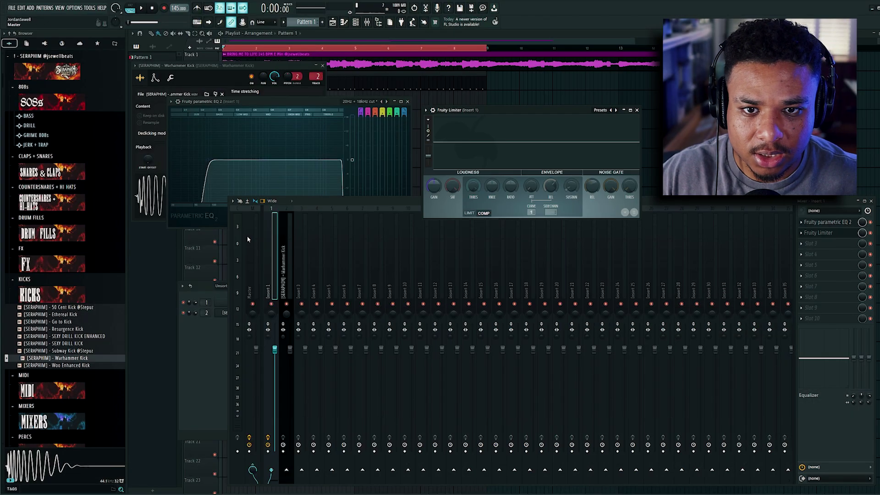
Sidechain the Warhammer Kick mixer track to Insert 1 and choose it as the limiter's sidechain source
{"action": "left_click", "coordinate": [291, 267]}
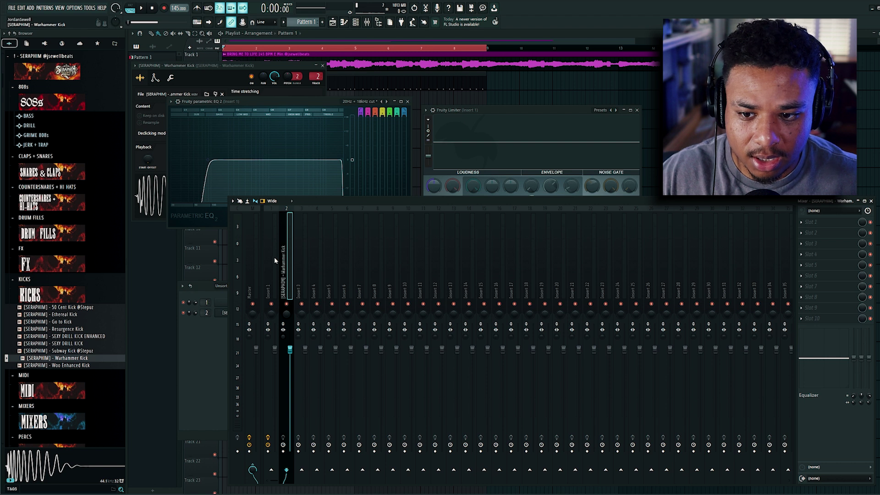
{"action": "left_click_drag", "start_coordinate": [492, 110], "coordinate": [546, 84]}
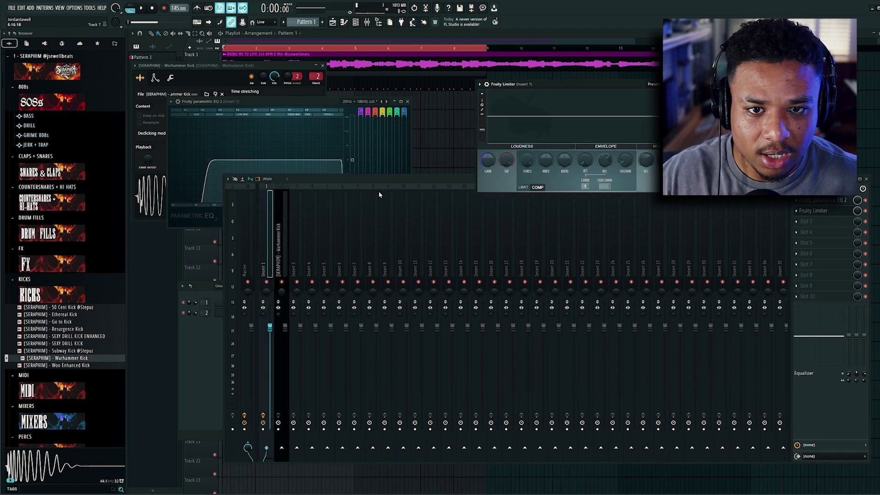
{"action": "left_click", "coordinate": [285, 245]}
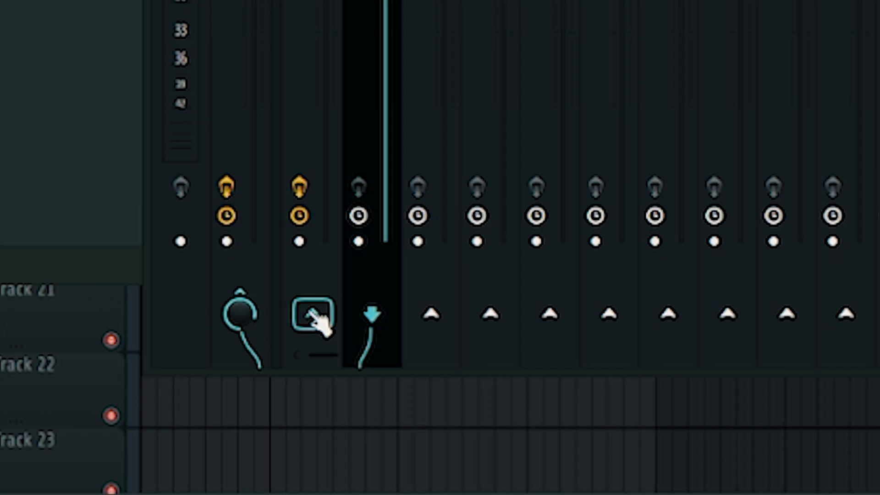
{"action": "right_click", "coordinate": [266, 447]}
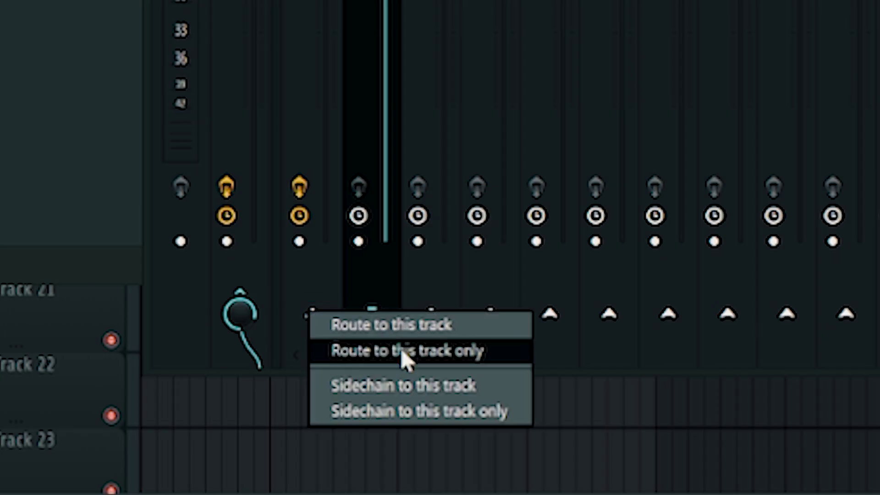
{"action": "left_click", "coordinate": [292, 466]}
{"action": "left_click_drag", "start_coordinate": [568, 82], "coordinate": [524, 82]}
{"action": "left_click", "coordinate": [561, 187]}
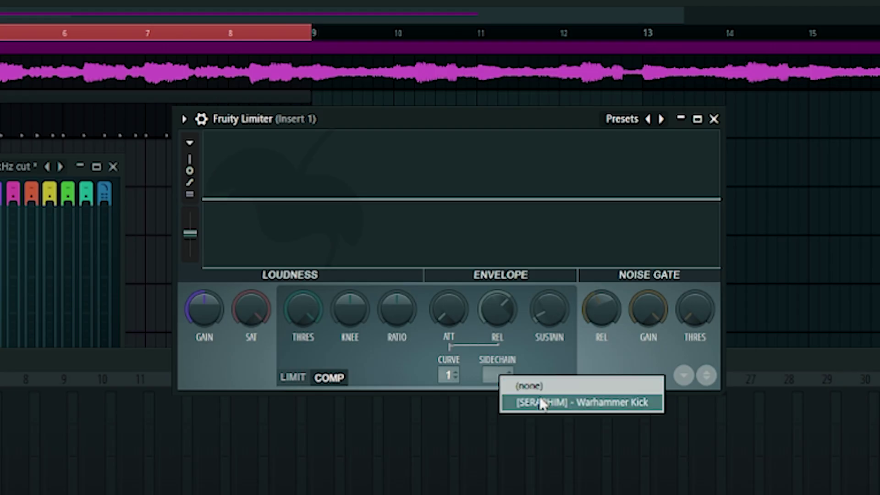
Lower the threshold of Insert 1's compressor and raise its knee and attack while the beat plays
{"action": "left_click_drag", "start_coordinate": [303, 309], "coordinate": [303, 335]}
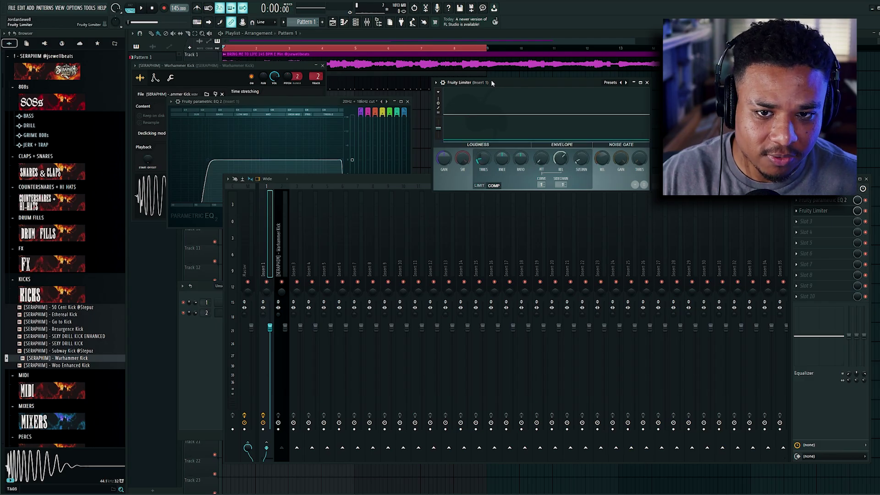
{"action": "left_click_drag", "start_coordinate": [492, 83], "coordinate": [529, 87]}
{"action": "key", "text": "space"}
{"action": "left_click_drag", "start_coordinate": [534, 163], "coordinate": [534, 148]}
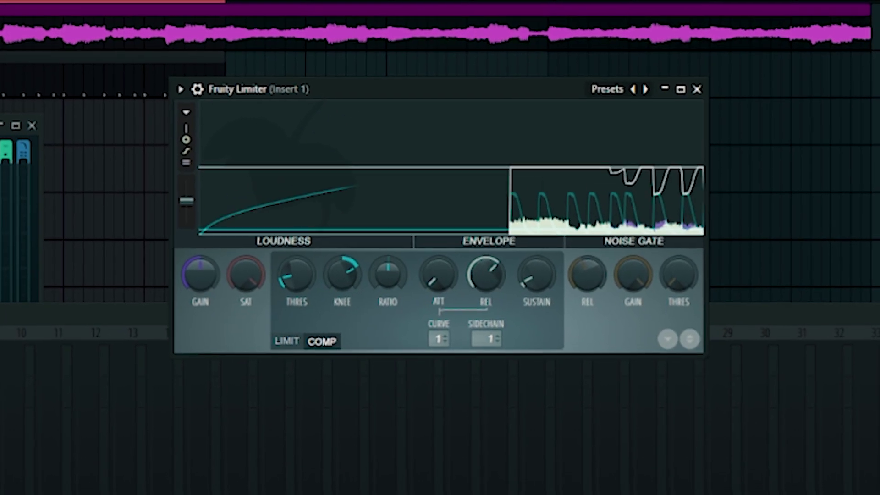
{"action": "left_click_drag", "start_coordinate": [436, 279], "coordinate": [437, 264]}
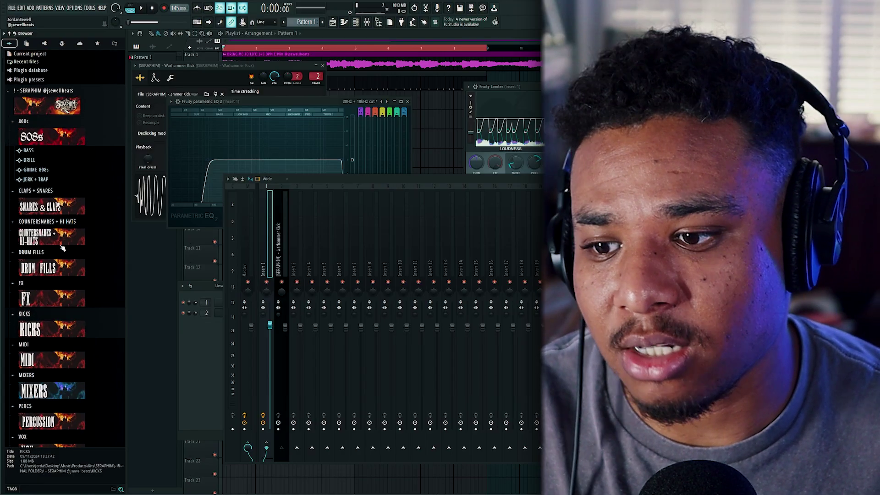
Add SERAPHIM Jerk 808 1 to the channel rack and give it the Warhammer Kick's notes, extended to legato
{"action": "left_click", "coordinate": [59, 303]}
{"action": "scroll", "coordinate": [58, 302], "scroll_direction": "down", "scroll_amount": 3}
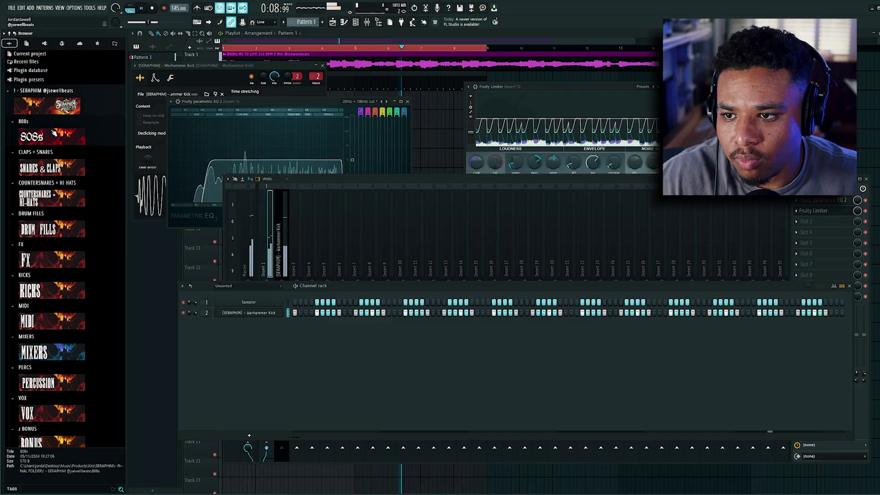
{"action": "left_click", "coordinate": [54, 133]}
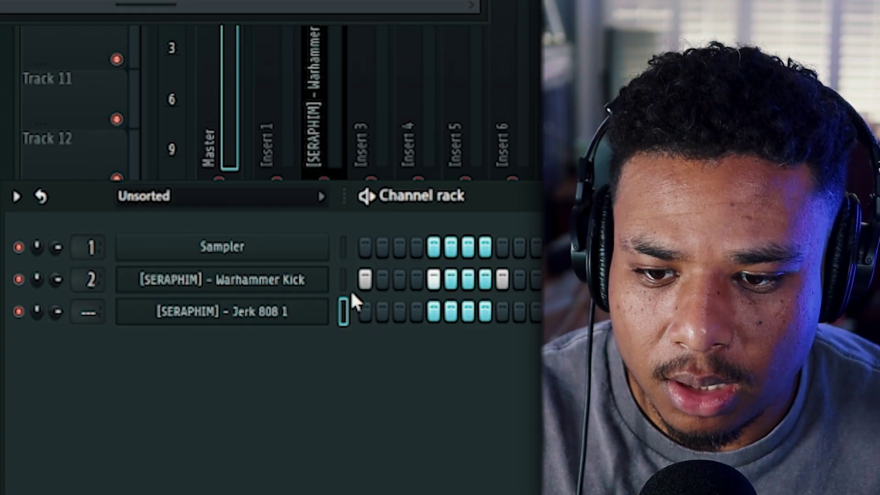
{"action": "left_click", "coordinate": [287, 312]}
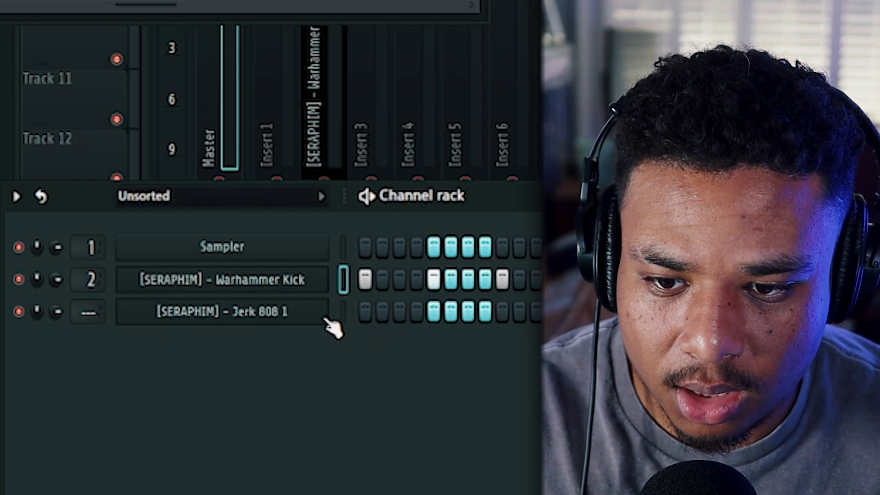
{"action": "left_click", "coordinate": [342, 312]}
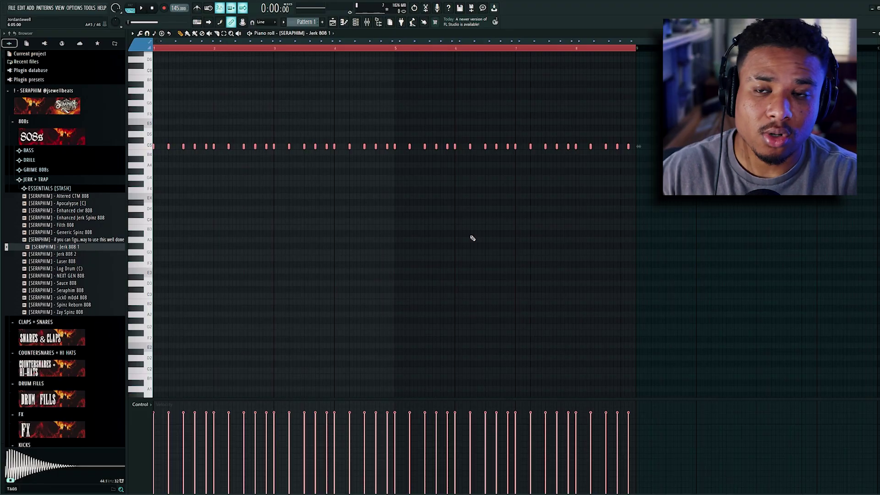
{"action": "key", "text": "ctrl+l"}
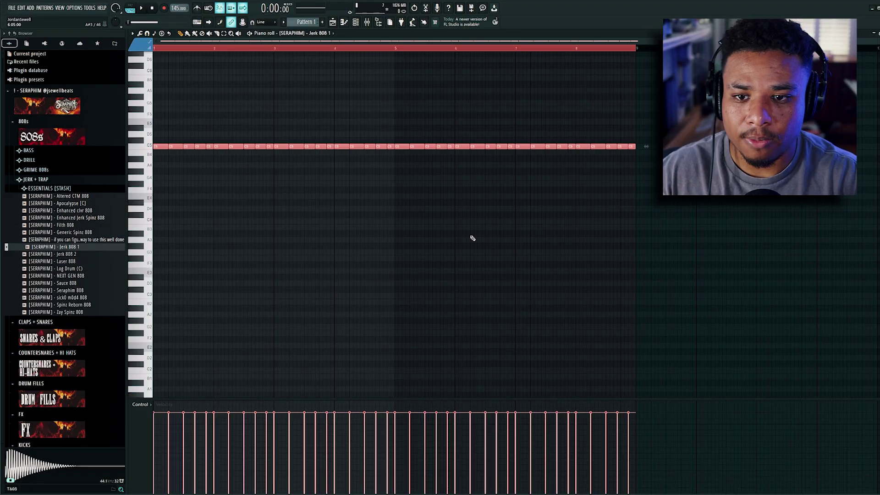
Move the 808 notes up to E5 and replace the channel's sample with SERAPHIM Filth 808
{"action": "scroll", "coordinate": [469, 171], "scroll_direction": "up", "scroll_amount": 3}
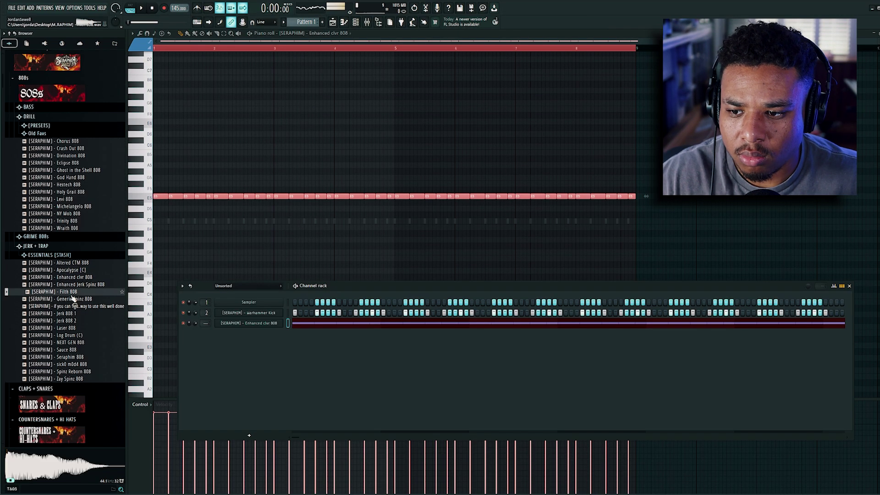
{"action": "left_click_drag", "start_coordinate": [260, 329], "coordinate": [259, 329]}
{"action": "key", "text": "space"}
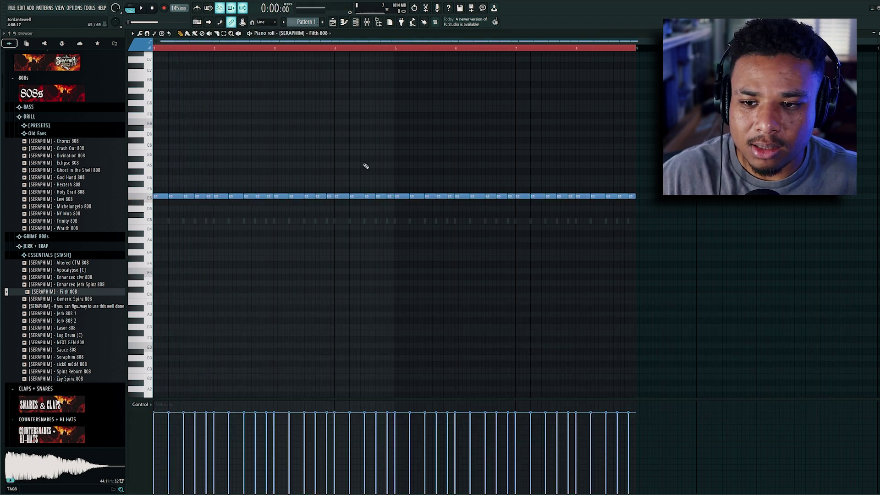
Lower the velocity of all Filth 808 notes and delete the second 808 note in bar 1
{"action": "key", "text": "ctrl+a"}
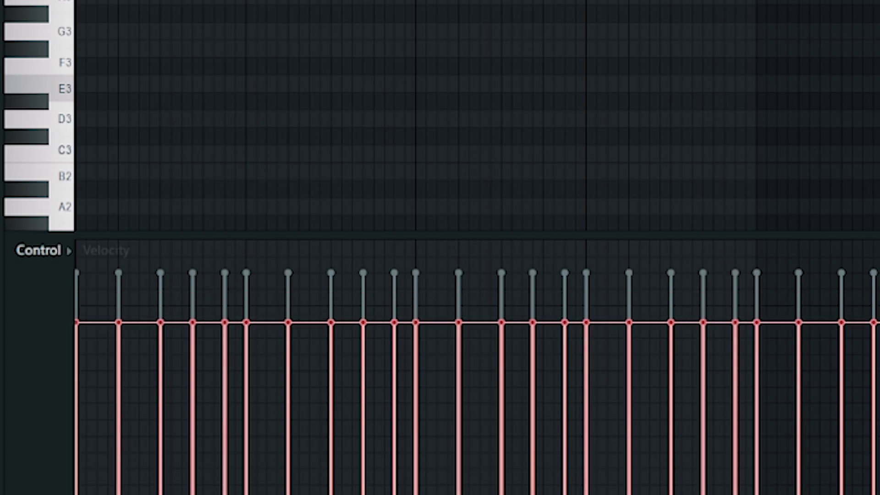
{"action": "left_click_drag", "start_coordinate": [476, 322], "coordinate": [476, 347]}
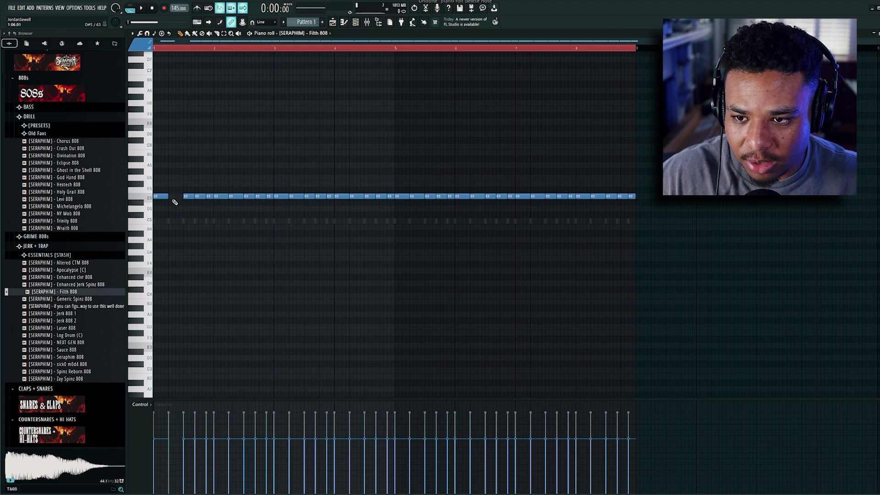
{"action": "left_click_drag", "start_coordinate": [168, 197], "coordinate": [178, 198]}
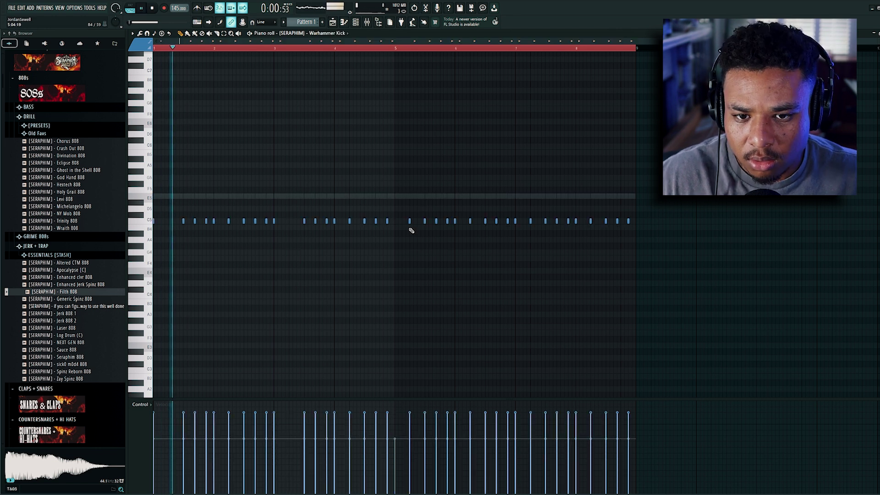
Replace the Warhammer Kick notes in bars 5 to 8 with a duplicate of bars 1 to 4, then open the Filth 808's notes
{"action": "left_click_drag", "start_coordinate": [410, 222], "coordinate": [655, 224]}
{"action": "left_click_drag", "start_coordinate": [401, 48], "coordinate": [62, 74]}
{"action": "key", "text": "ctrl+b"}
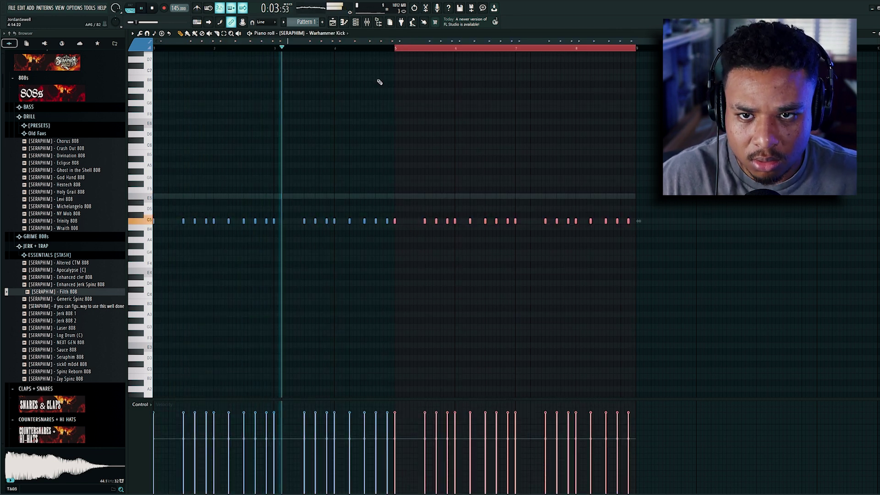
{"action": "left_click", "coordinate": [356, 23]}
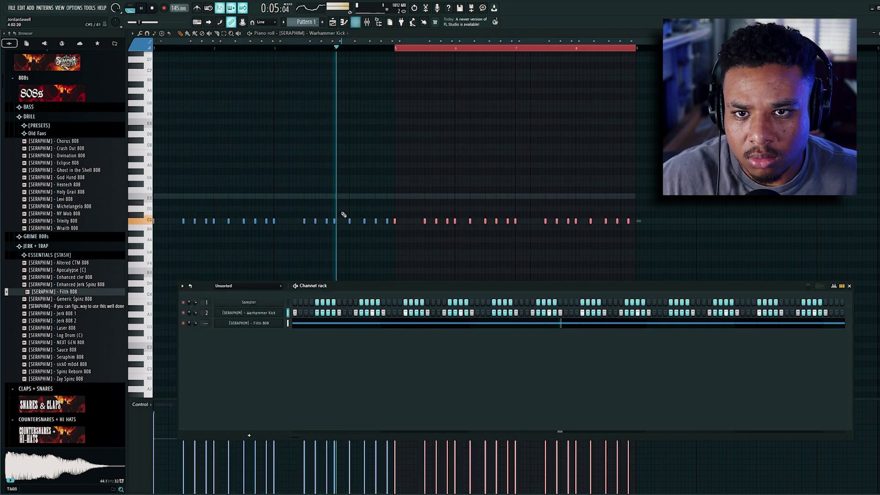
{"action": "left_click", "coordinate": [312, 324]}
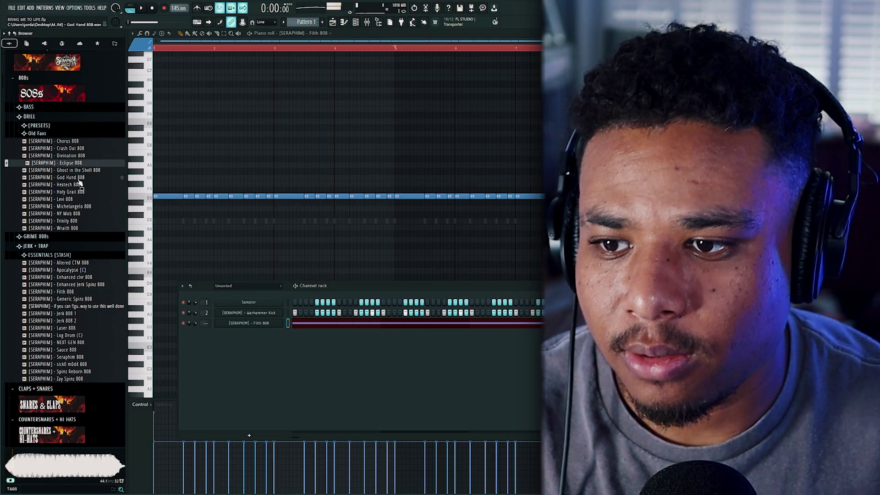
Audition the drill 808s and add SERAPHIM Hextech 808 to the channel rack with a short E5 note in bars 1, 3, 5 and 7
{"action": "left_click", "coordinate": [78, 162]}
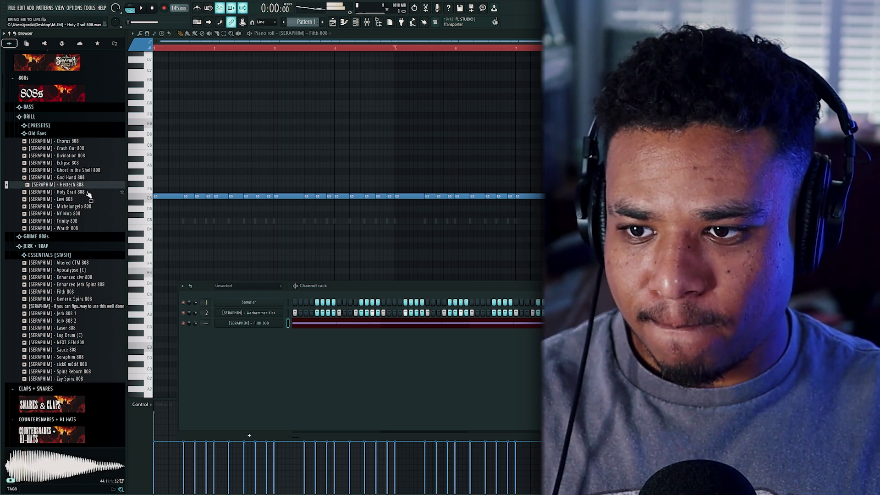
{"action": "left_click", "coordinate": [89, 185]}
{"action": "left_click_drag", "start_coordinate": [91, 188], "coordinate": [250, 333]}
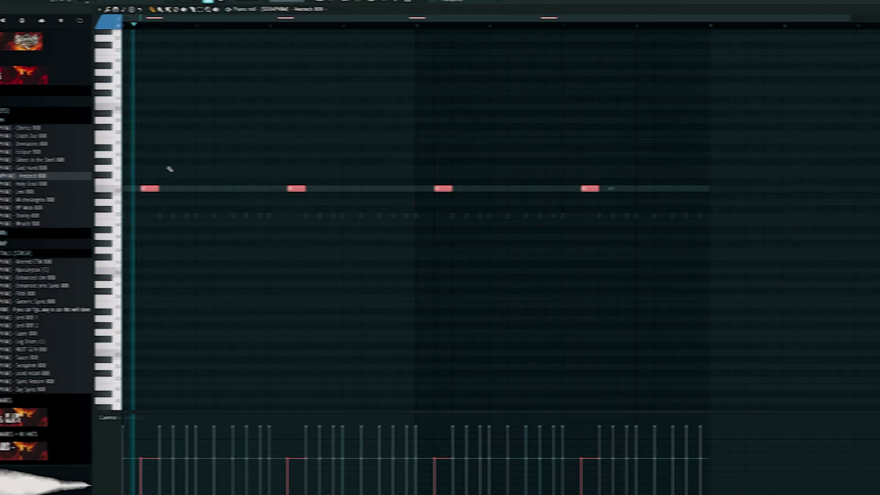
{"action": "key", "text": "space"}
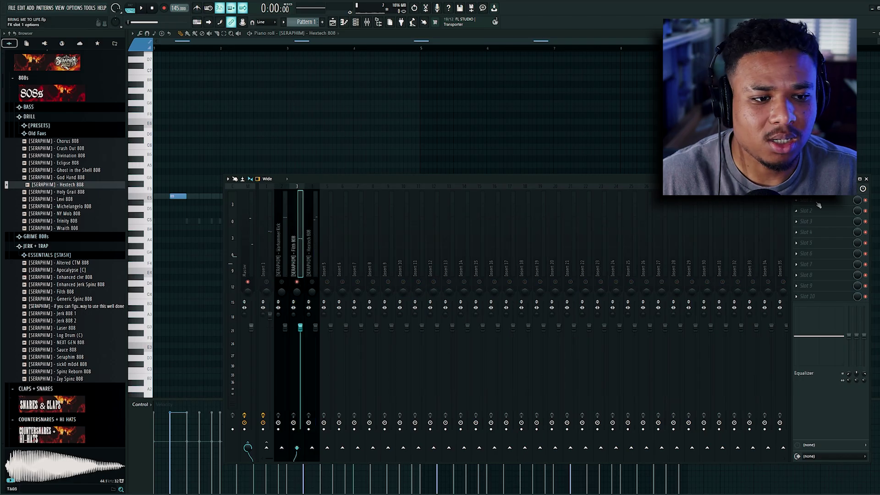
Add Fruity parametric EQ 2 to slot 1 of the Filth 808 mixer track and adjust its high-shelf band during playback
{"action": "right_click", "coordinate": [830, 203]}
{"action": "left_click", "coordinate": [820, 208]}
{"action": "key", "text": "space"}
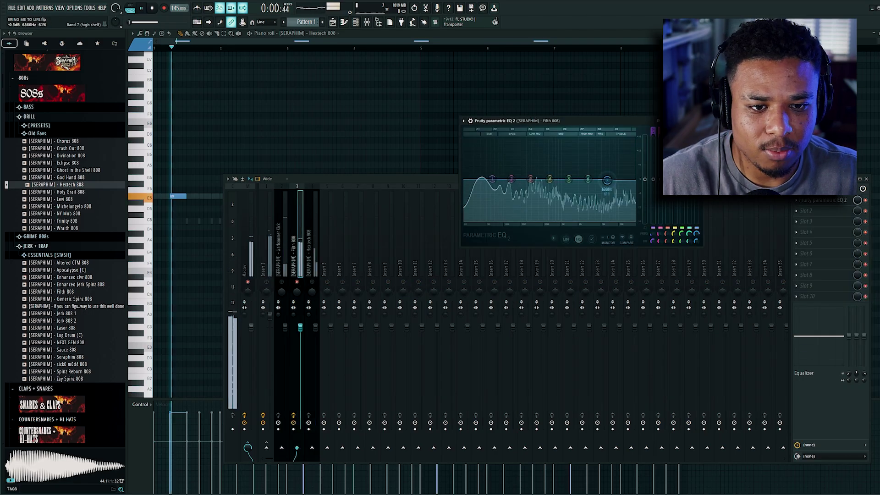
{"action": "left_click_drag", "start_coordinate": [605, 197], "coordinate": [608, 198]}
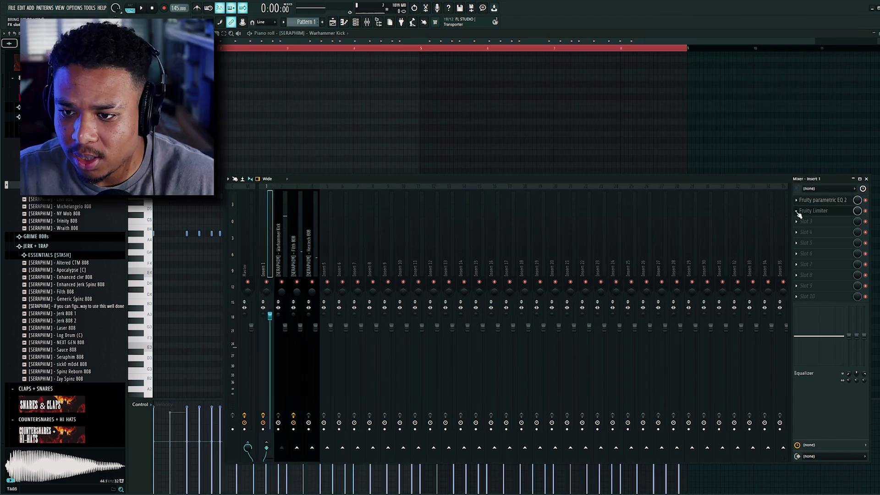
Copy Insert 1's Fruity Limiter preset to the Filth 808 mixer track and sidechain the Warhammer Kick track to it
{"action": "left_click", "coordinate": [796, 211]}
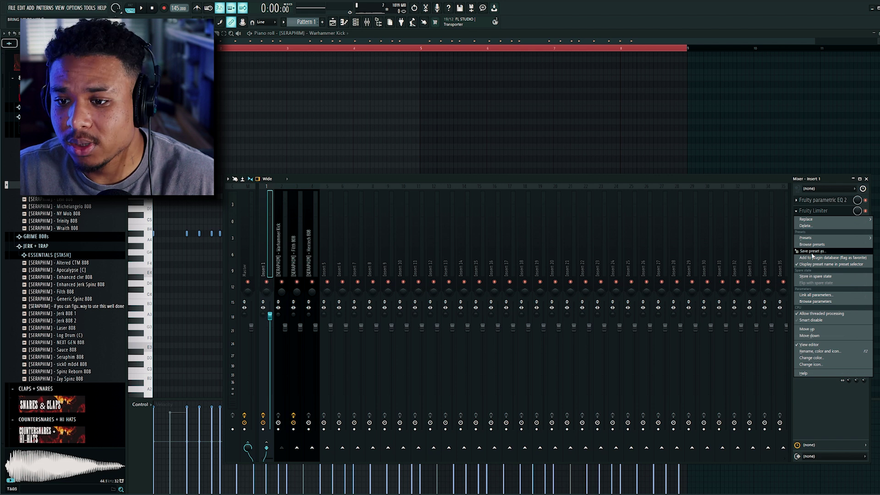
{"action": "left_click_drag", "start_coordinate": [810, 251], "coordinate": [294, 252]}
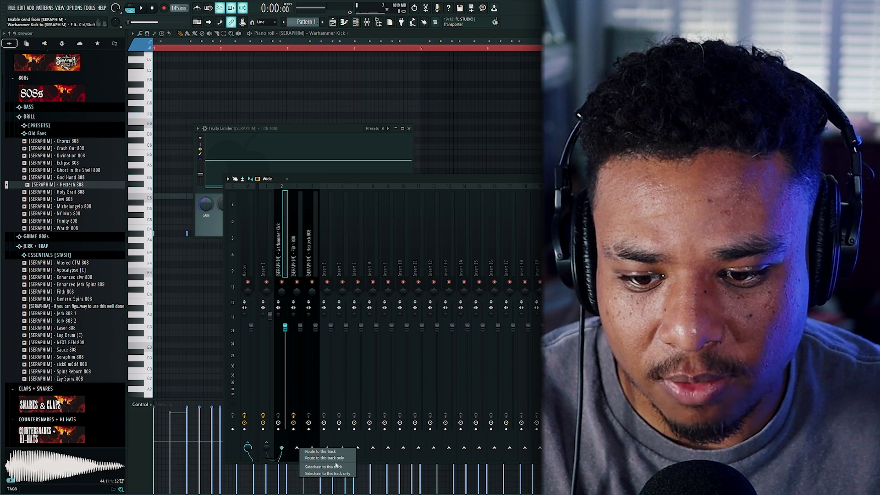
{"action": "left_click", "coordinate": [301, 268]}
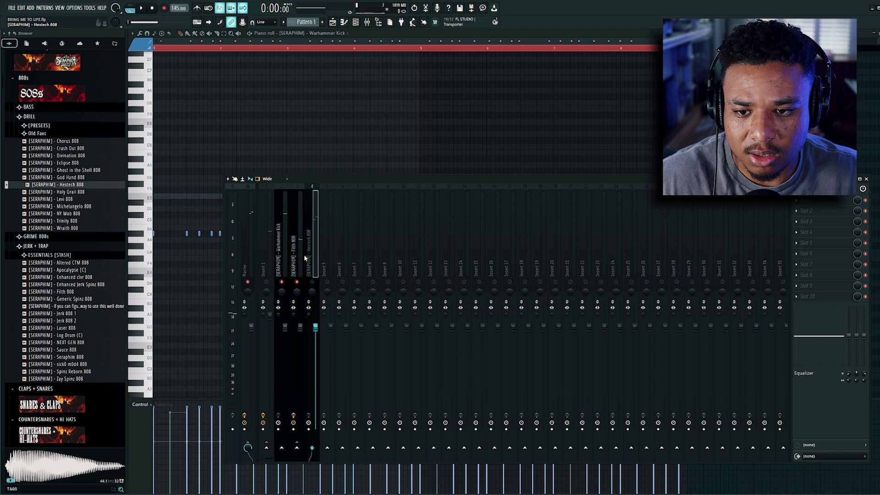
{"action": "left_click", "coordinate": [300, 257]}
{"action": "key", "text": "space"}
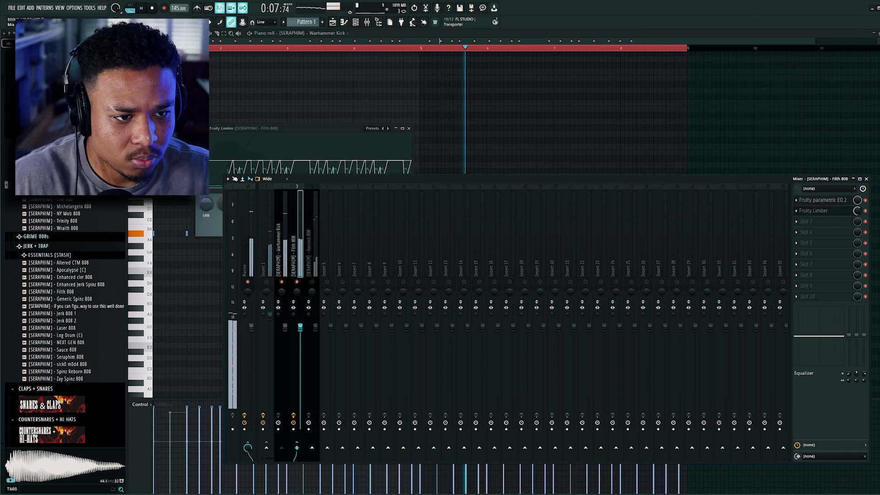
Add SERAPHIM Layer over kick Perc to the channel rack, layer it over the kicks of every second bar and move its notes to C5
{"action": "left_click", "coordinate": [67, 225]}
{"action": "left_click", "coordinate": [72, 226]}
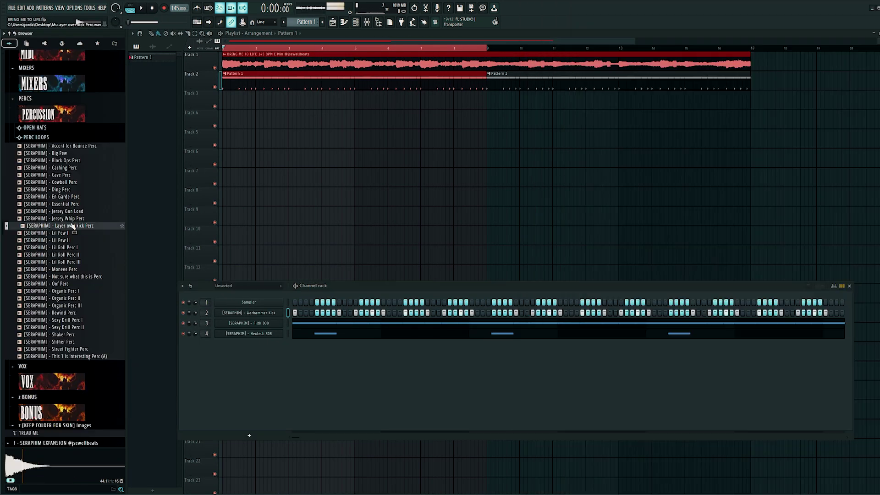
{"action": "left_click_drag", "start_coordinate": [287, 381], "coordinate": [289, 380]}
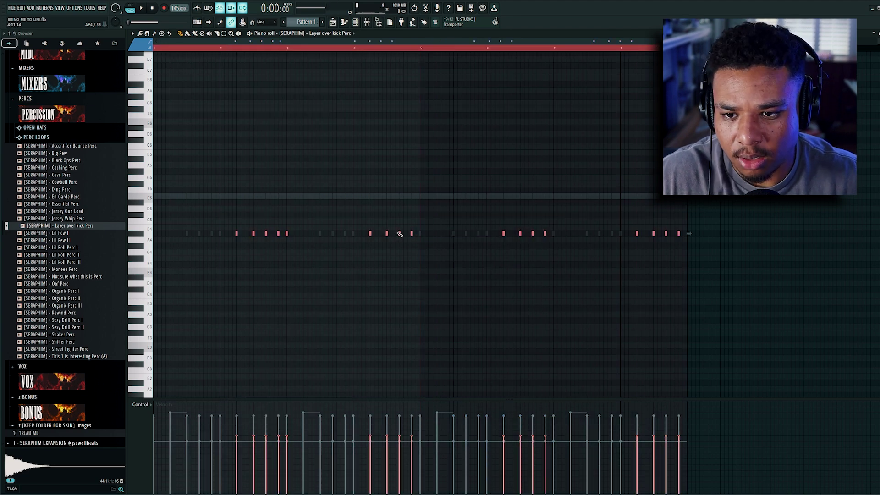
{"action": "key", "text": "shift+Up"}
{"action": "key", "text": "space"}
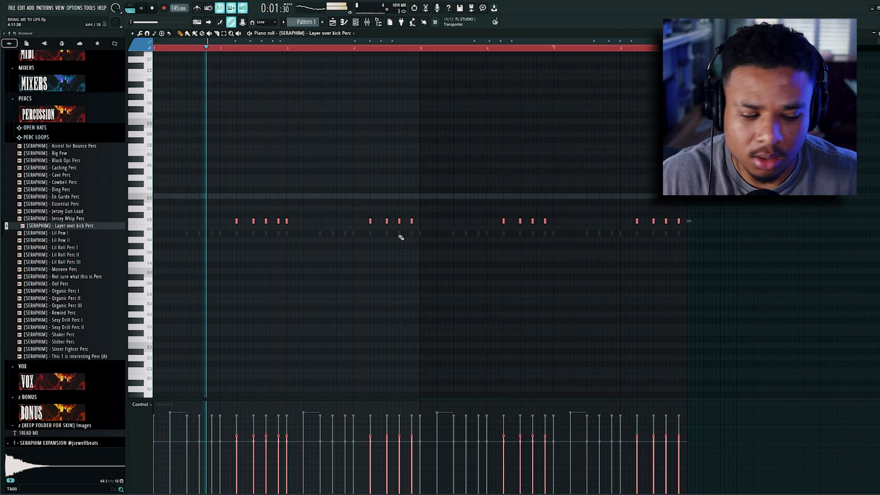
{"action": "scroll", "coordinate": [402, 243], "scroll_direction": "down", "scroll_amount": 2}
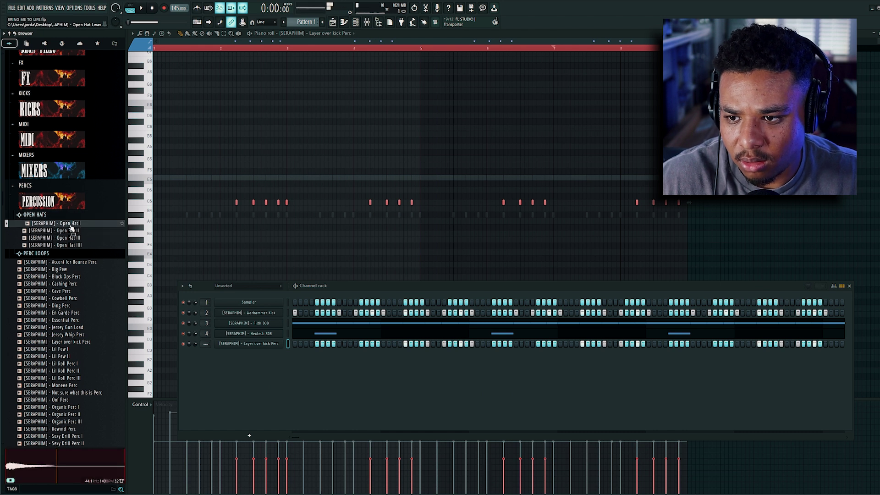
Add SERAPHIM Open Hat I to the channel rack and place its C5 notes at the start of bars 1 and 3
{"action": "left_click_drag", "start_coordinate": [73, 249], "coordinate": [295, 356]}
{"action": "key", "text": "space"}
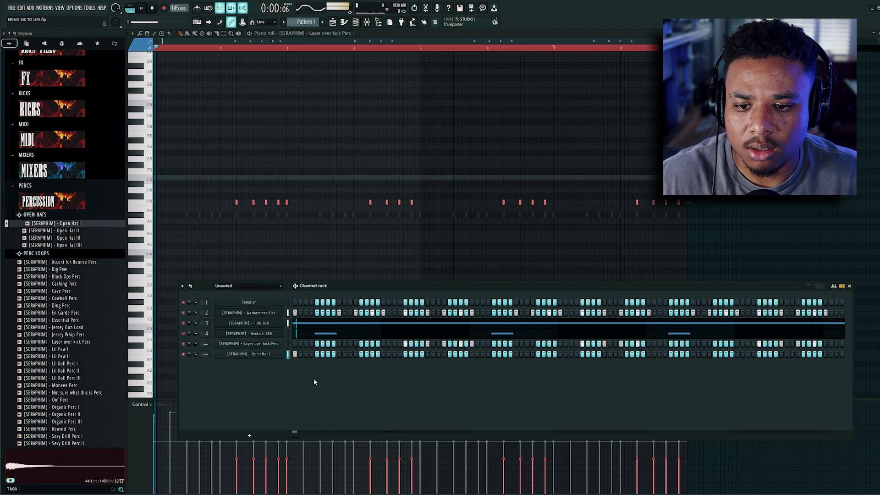
{"action": "right_click", "coordinate": [281, 354]}
{"action": "left_click", "coordinate": [295, 354]}
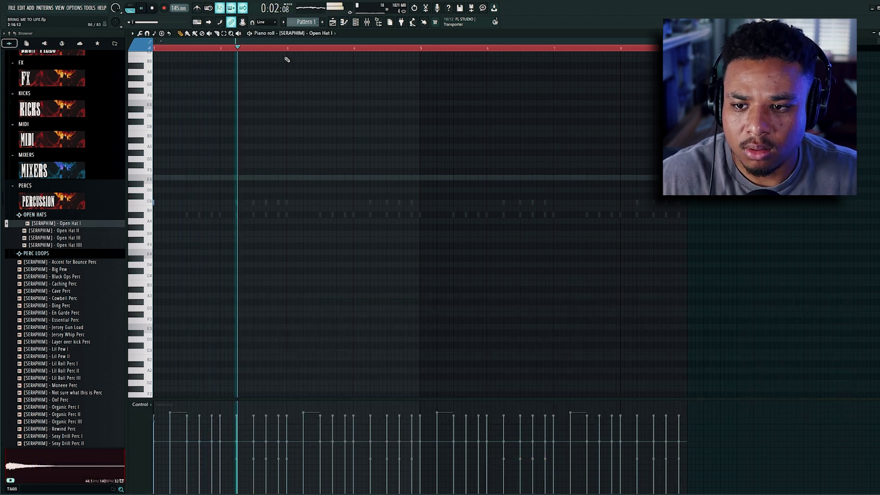
{"action": "key", "text": "space"}
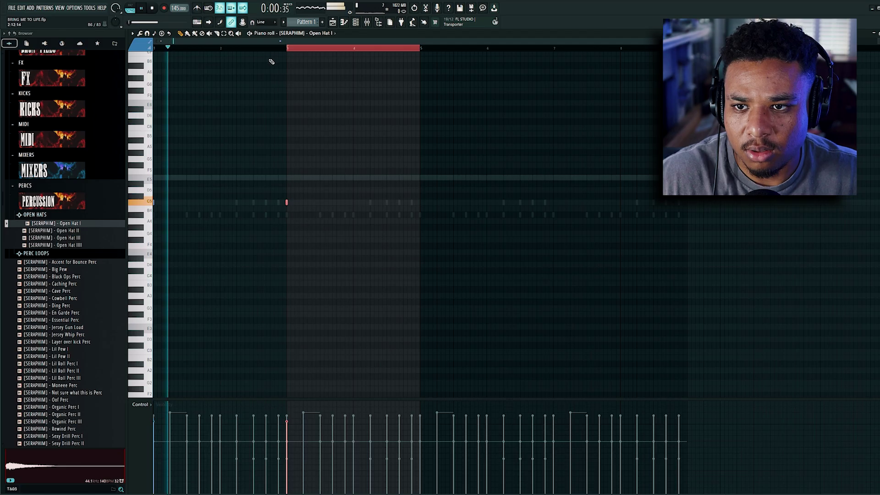
Duplicate the Open Hat I notes of bars 1 and 3 to bars 5 and 7 and return to the playlist
{"action": "left_click_drag", "start_coordinate": [422, 49], "coordinate": [153, 48]}
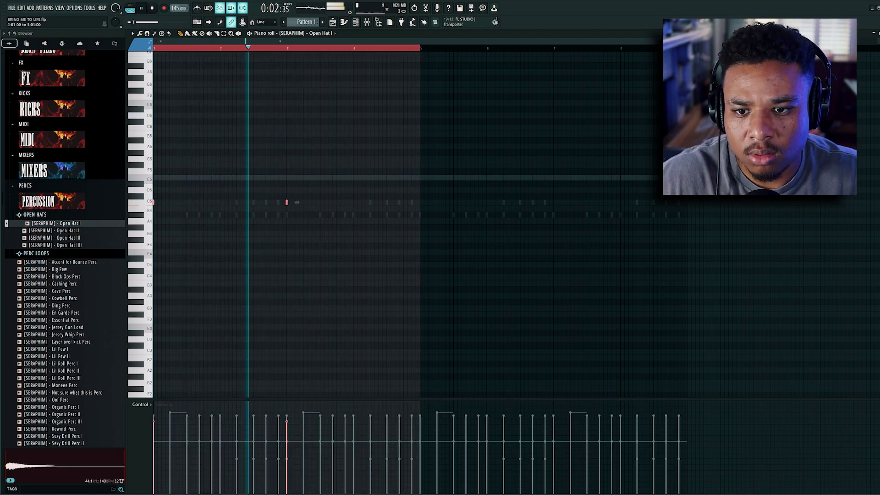
{"action": "key", "text": "ctrl+b"}
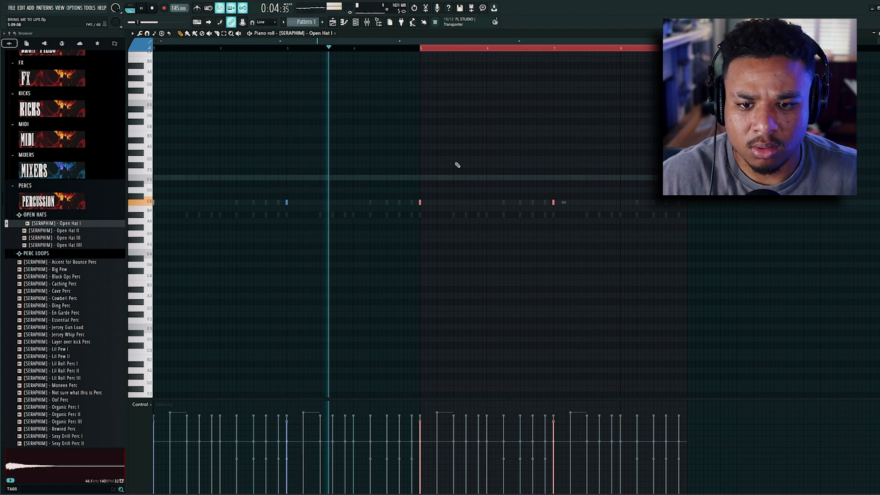
{"action": "key", "text": "ctrl+a"}
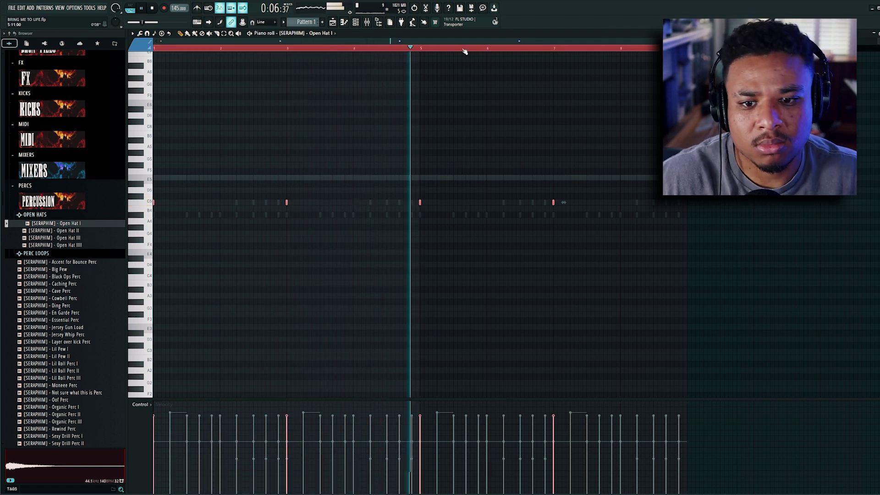
{"action": "key", "text": "ctrl+d"}
{"action": "key", "text": "F6"}
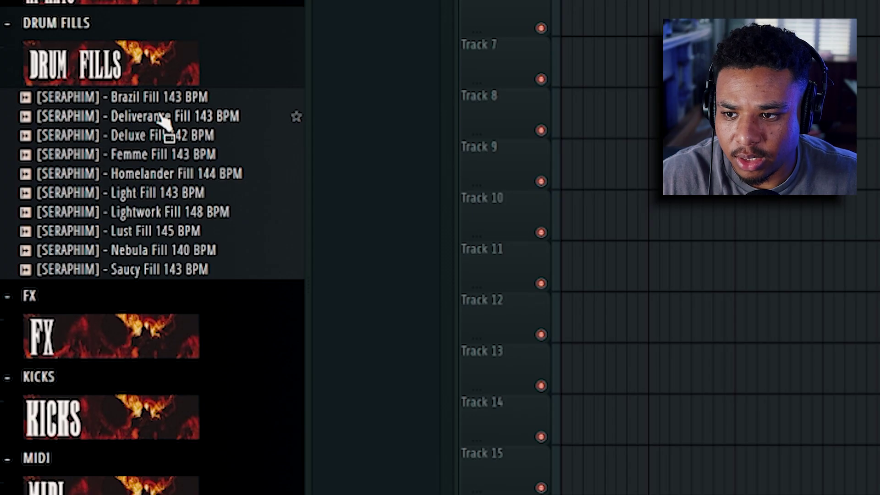
Audition the SERAPHIM drum fills and place Deluxe Fill 142 BPM on Track 4 from bar 7
{"action": "left_click", "coordinate": [160, 115]}
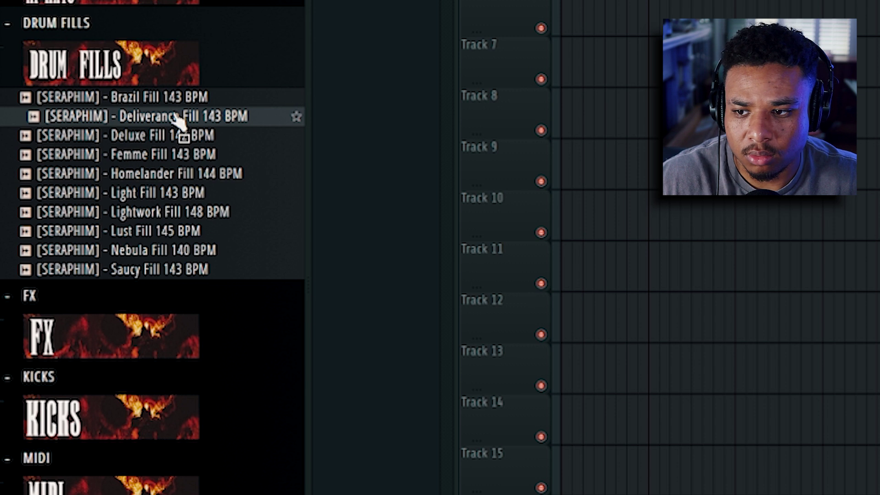
{"action": "left_click", "coordinate": [176, 136]}
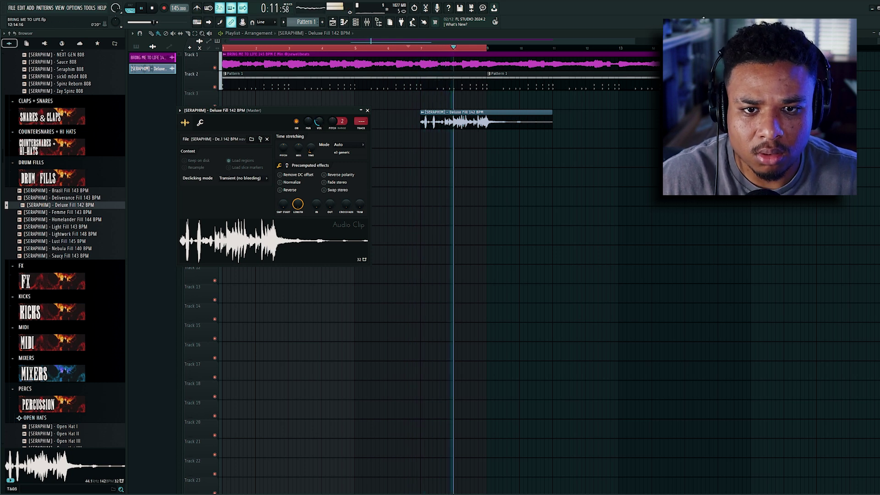
{"action": "key", "text": "Escape"}
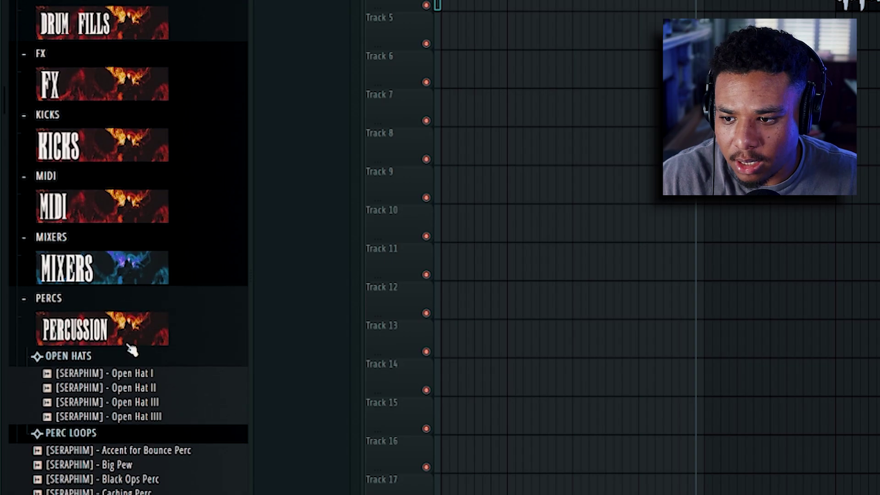
Browse the percussion folder to the Jersey perc loops and audition Ambience Perc Loop 130 BPM
{"action": "left_click", "coordinate": [67, 300]}
{"action": "left_click", "coordinate": [81, 329]}
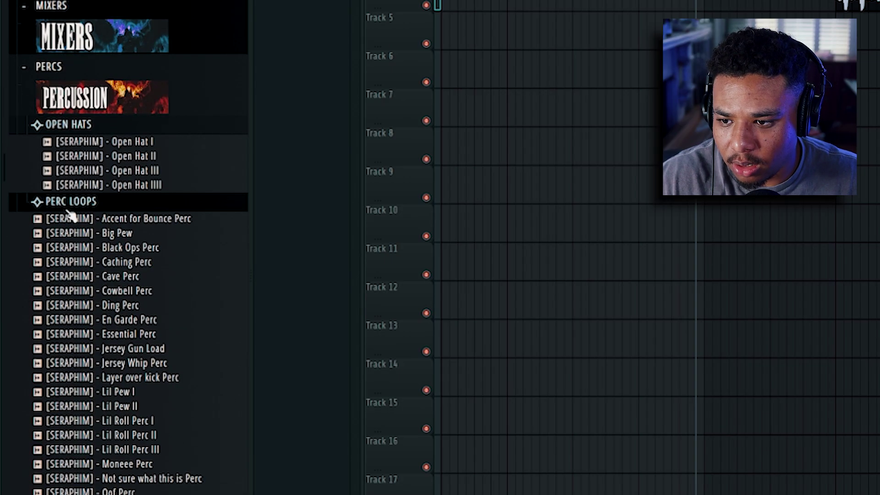
{"action": "left_click", "coordinate": [68, 203]}
{"action": "left_click", "coordinate": [82, 252]}
{"action": "left_click", "coordinate": [139, 281]}
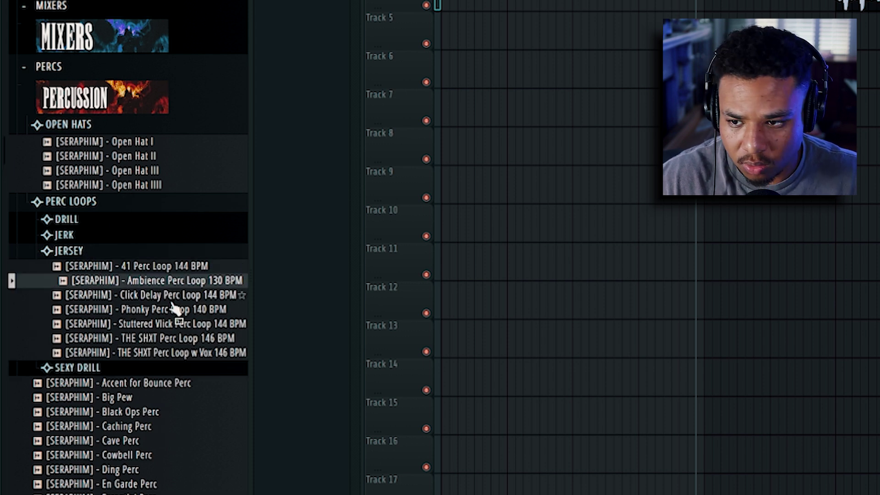
Replace a trial Ambience Perc Loop clip with Click Delay Perc Loop 144 BPM on Track 3 at bar 9, with its volume at about 59%
{"action": "left_click_drag", "start_coordinate": [179, 289], "coordinate": [475, 85]}
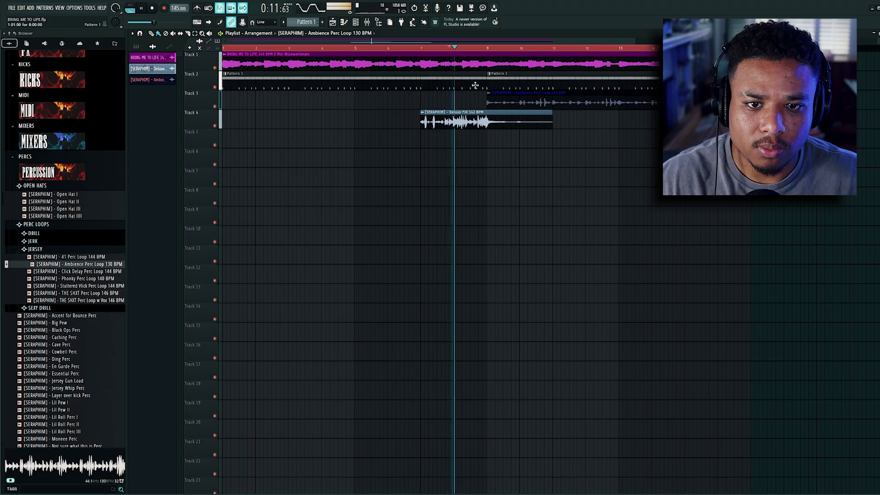
{"action": "double_click", "coordinate": [522, 105]}
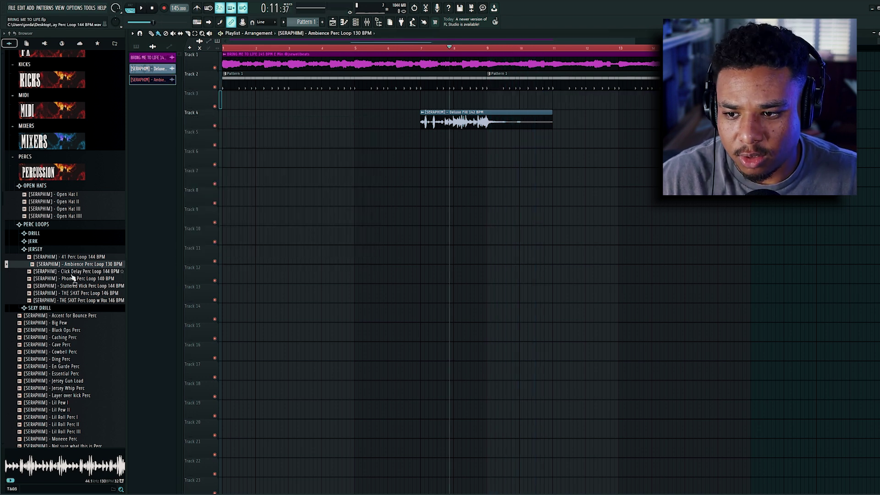
{"action": "left_click", "coordinate": [86, 272]}
{"action": "left_click_drag", "start_coordinate": [166, 264], "coordinate": [508, 97]}
{"action": "key", "text": "space"}
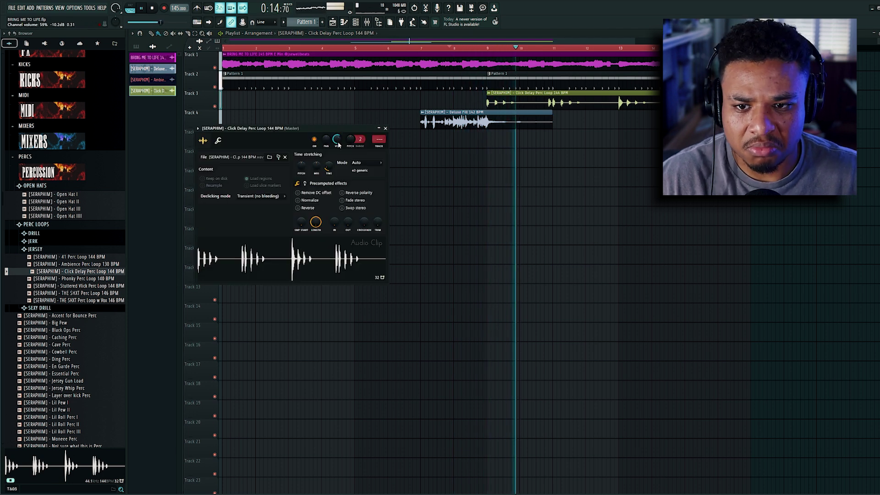
{"action": "key", "text": "Escape"}
Split the main sample clip at bar 9 and duplicate the sample, Pattern 1 and Click Delay loop clips from bar 9 to bar 17
{"action": "scroll", "coordinate": [461, 98], "scroll_direction": "down", "scroll_amount": 2}
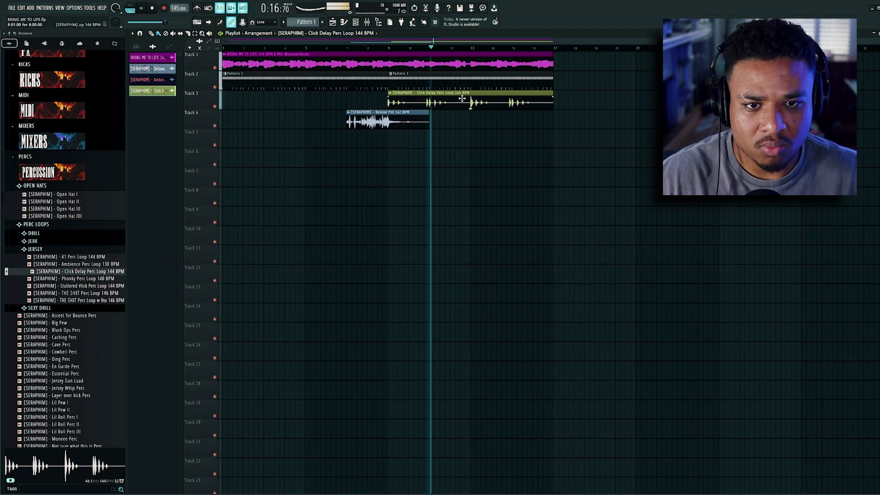
{"action": "left_click", "coordinate": [389, 69]}
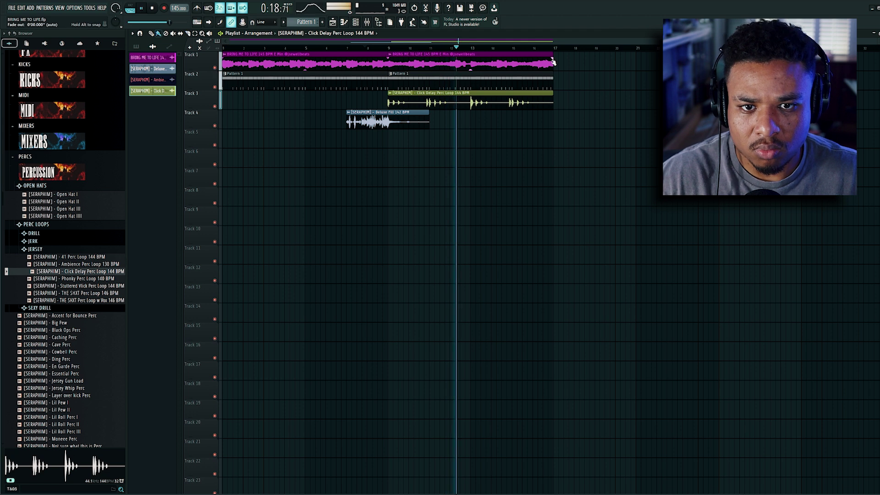
{"action": "key", "text": "ctrl+z"}
{"action": "key", "text": "ctrl+b"}
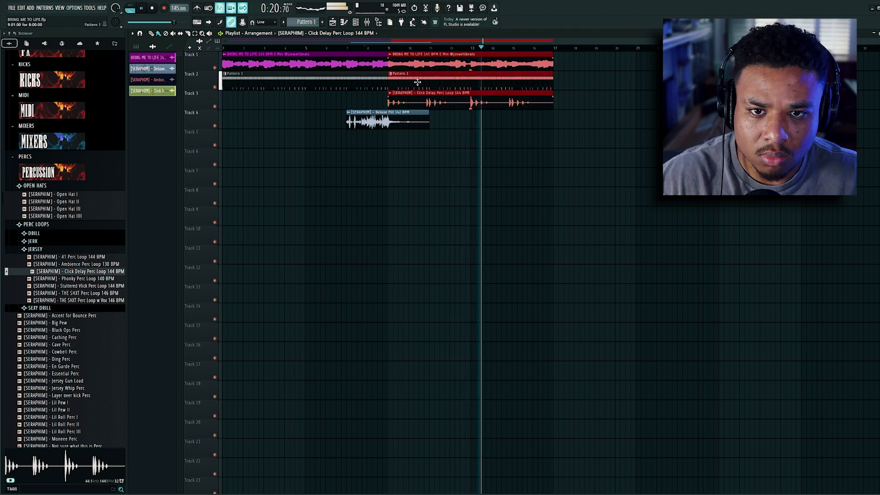
{"action": "double_click", "coordinate": [563, 104]}
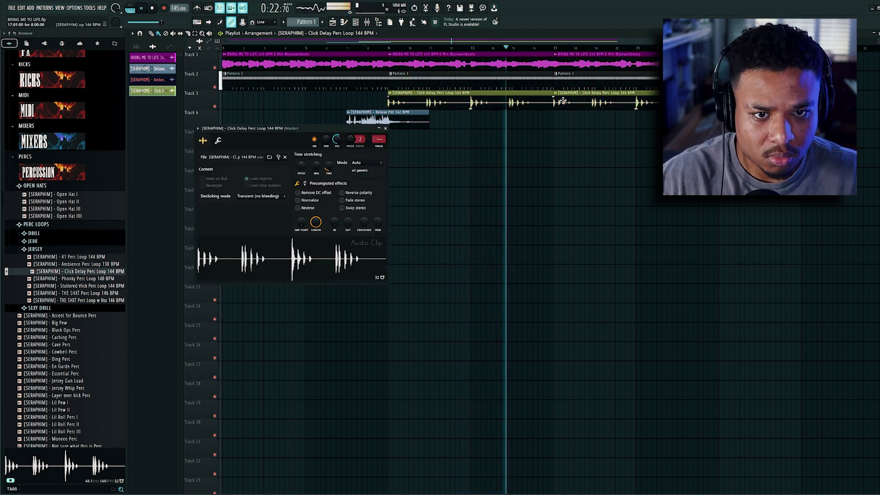
{"action": "key", "text": "Escape"}
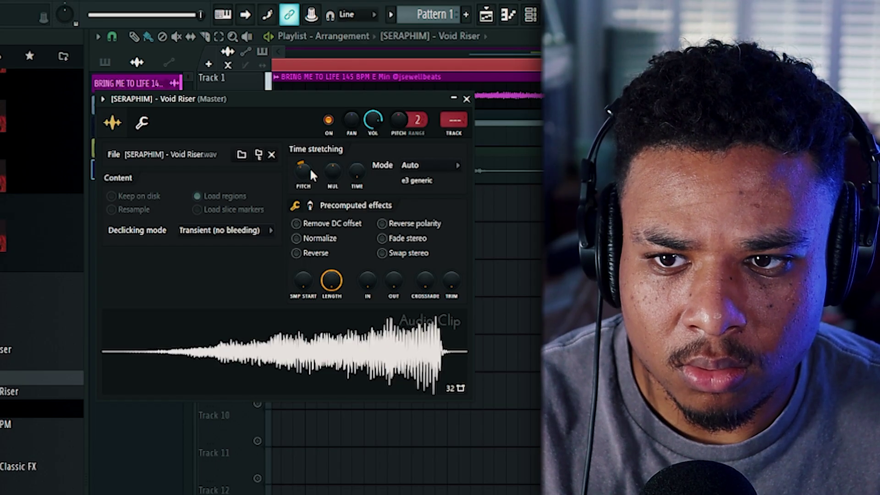
Adjust the Void Riser's time-stretching pitch, and add Delayed Female Vox 144 BPM to Track 6, shifting it past bar 9
{"action": "left_click_drag", "start_coordinate": [310, 170], "coordinate": [302, 178]}
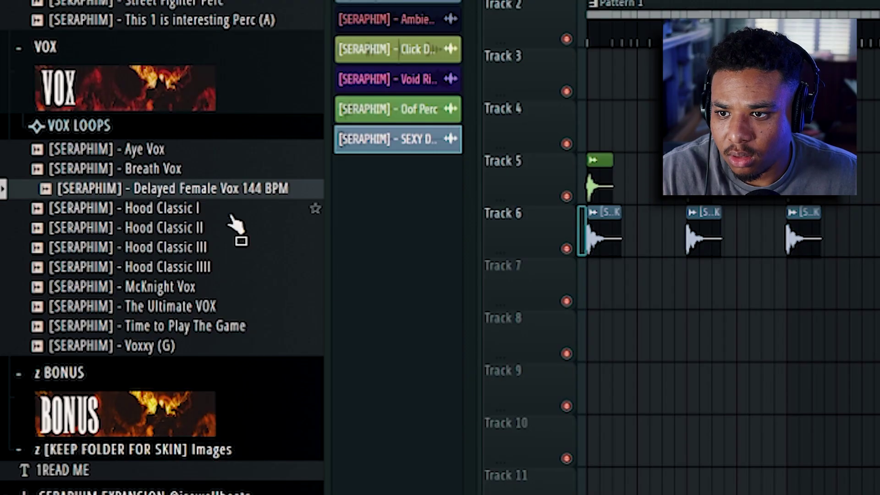
{"action": "mouse_move", "coordinate": [235, 225]}
{"action": "left_mouse_down"}
{"action": "mouse_move", "coordinate": [324, 291]}
{"action": "mouse_move", "coordinate": [285, 287]}
{"action": "mouse_move", "coordinate": [230, 220]}
{"action": "mouse_move", "coordinate": [234, 201]}
{"action": "left_mouse_up"}
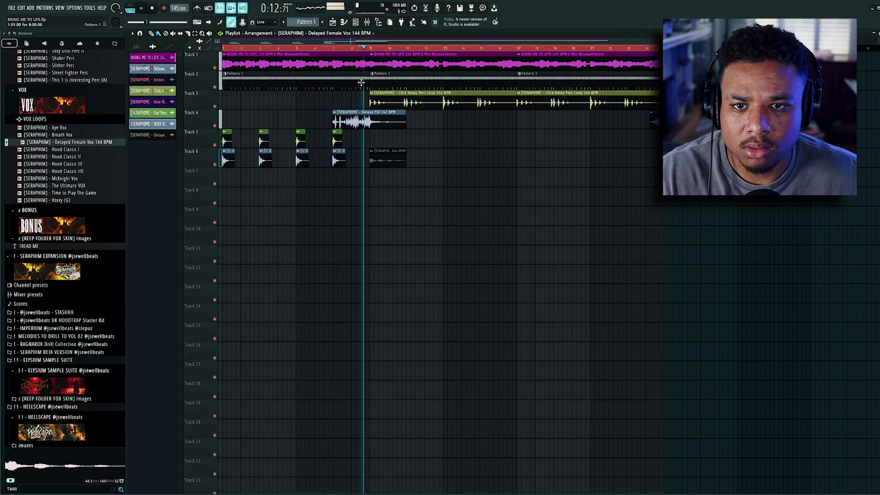
{"action": "scroll", "coordinate": [388, 172], "scroll_direction": "up", "scroll_amount": 2}
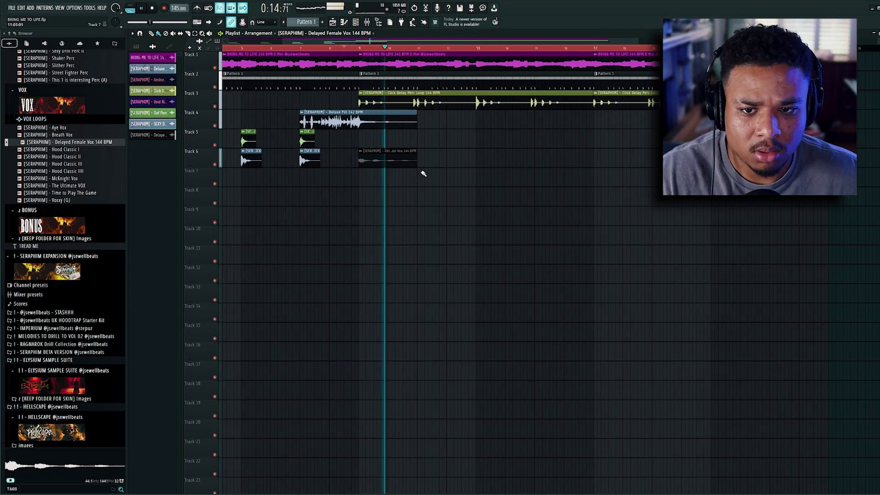
{"action": "left_click_drag", "start_coordinate": [385, 161], "coordinate": [525, 163]}
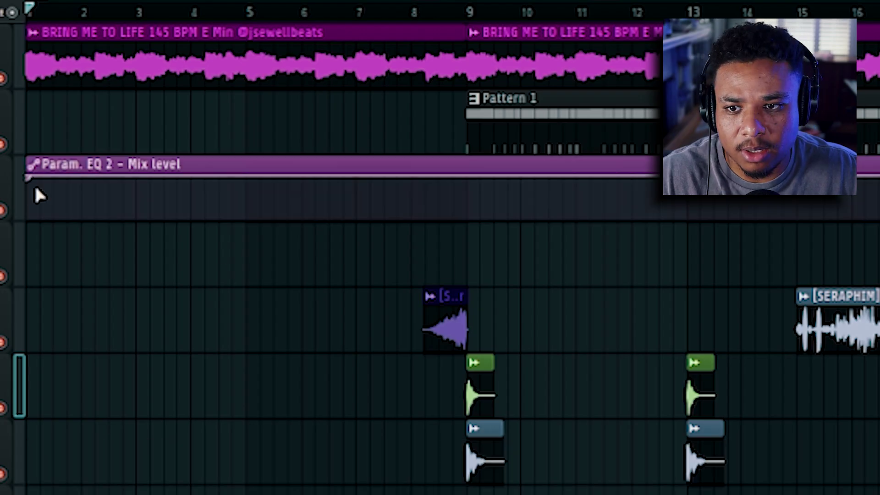
Automate the EQ 2 mix level to its minimum from bar 1, raise it at bar 9, and move the automation clip to Track 8
{"action": "left_click", "coordinate": [26, 185]}
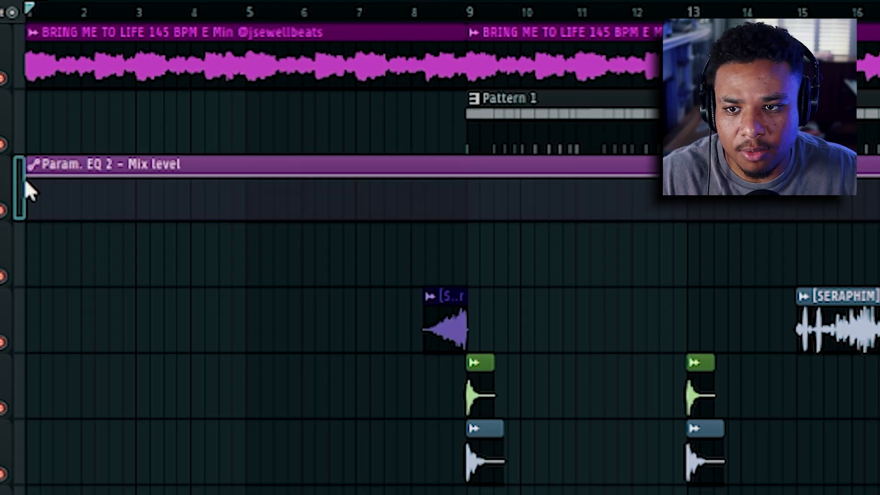
{"action": "left_click_drag", "start_coordinate": [33, 182], "coordinate": [33, 219]}
{"action": "left_click", "coordinate": [465, 221]}
{"action": "left_click_drag", "start_coordinate": [466, 221], "coordinate": [469, 174]}
{"action": "key", "text": "space"}
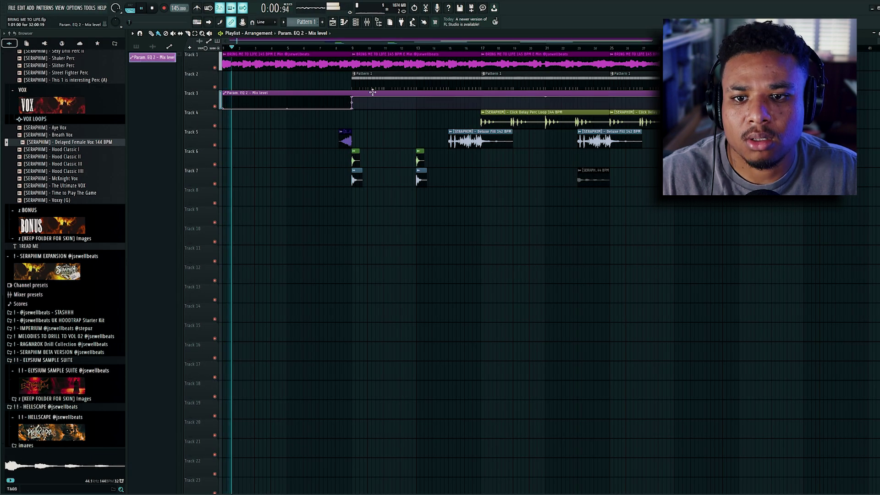
{"action": "left_click_drag", "start_coordinate": [372, 92], "coordinate": [373, 189]}
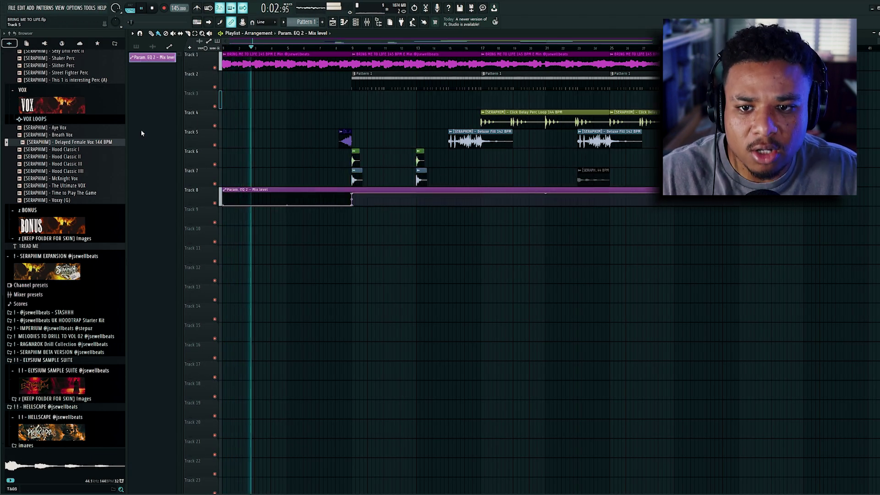
Split Pattern 1 by channel and place the five patterns on Tracks 2 to 6 from bar 9, duplicated to bars 17 and 25
{"action": "scroll", "coordinate": [64, 229], "scroll_direction": "up", "scroll_amount": 15}
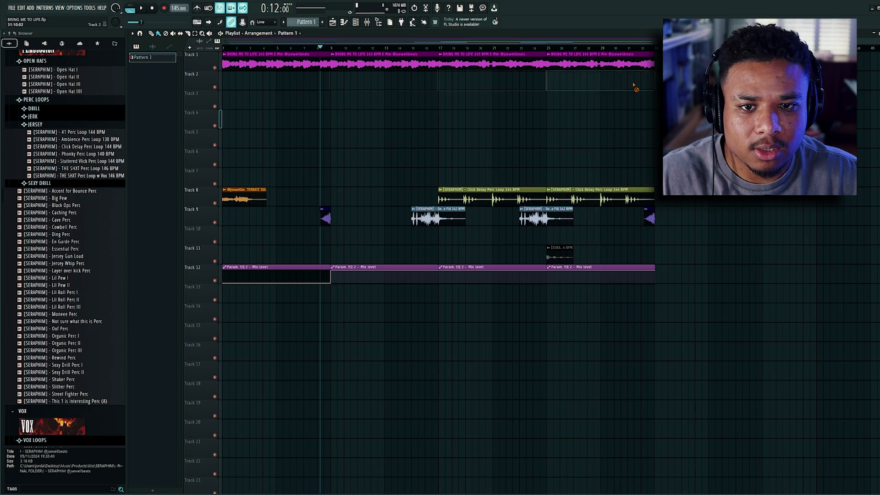
{"action": "right_click", "coordinate": [306, 21]}
{"action": "left_click", "coordinate": [331, 121]}
{"action": "left_click", "coordinate": [160, 59]}
{"action": "left_click", "coordinate": [158, 99], "text": "shift"}
{"action": "left_click_drag", "start_coordinate": [159, 93], "coordinate": [337, 83]}
{"action": "key", "text": "ctrl+b"}
{"action": "key", "text": "ctrl+b"}
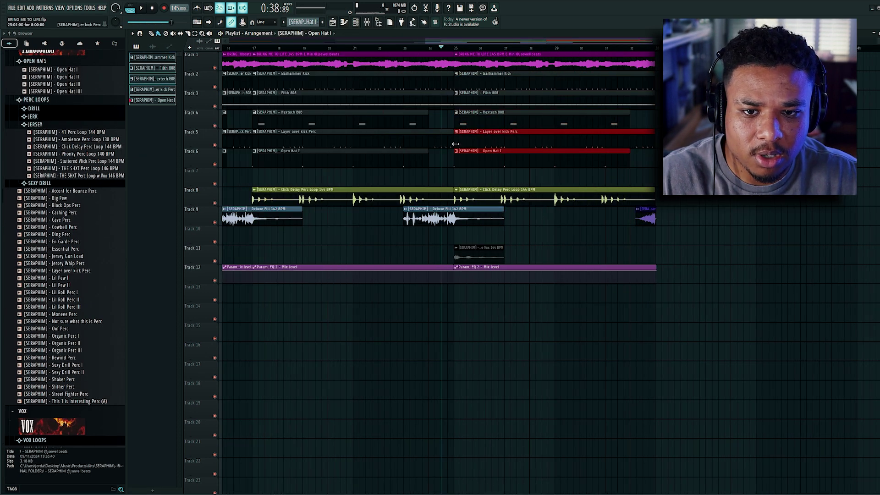
Trim the bar 25 clips so Layer over kick Perc and Open Hat I start at bar 26 and Warhammer Kick at 25:09
{"action": "left_click_drag", "start_coordinate": [453, 143], "coordinate": [505, 143]}
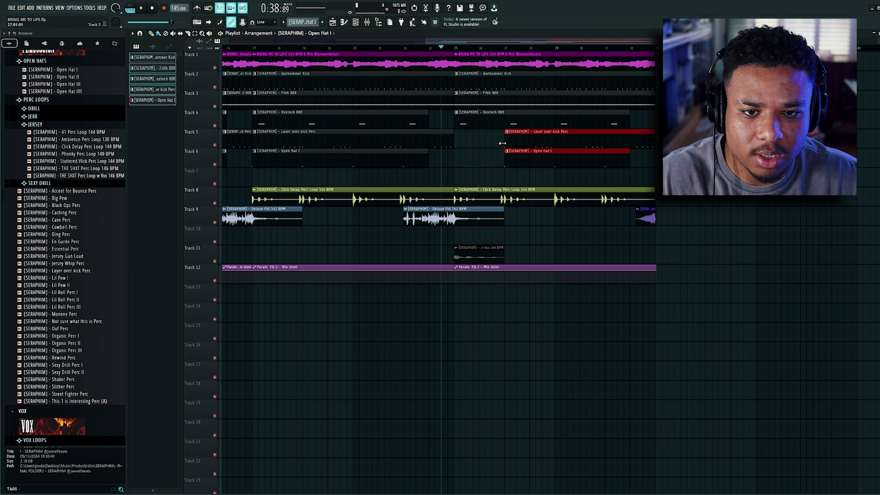
{"action": "left_click_drag", "start_coordinate": [505, 143], "coordinate": [480, 143]}
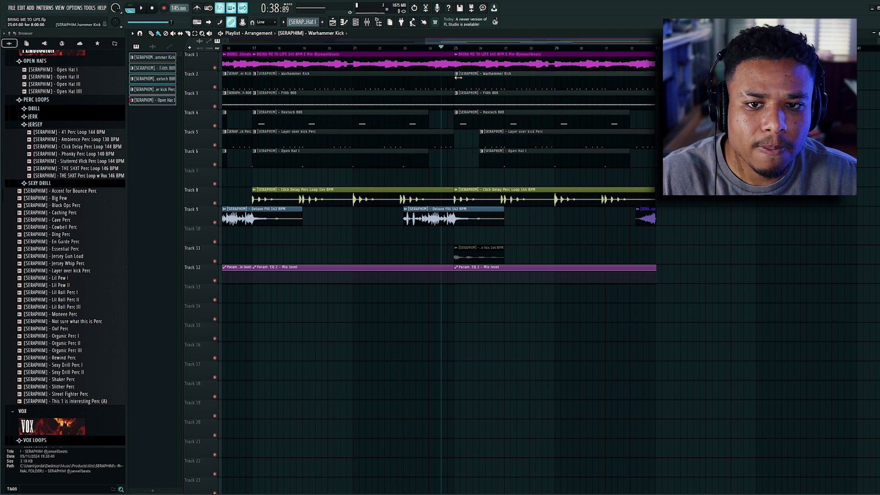
{"action": "left_click_drag", "start_coordinate": [455, 77], "coordinate": [505, 77]}
{"action": "key", "text": "space"}
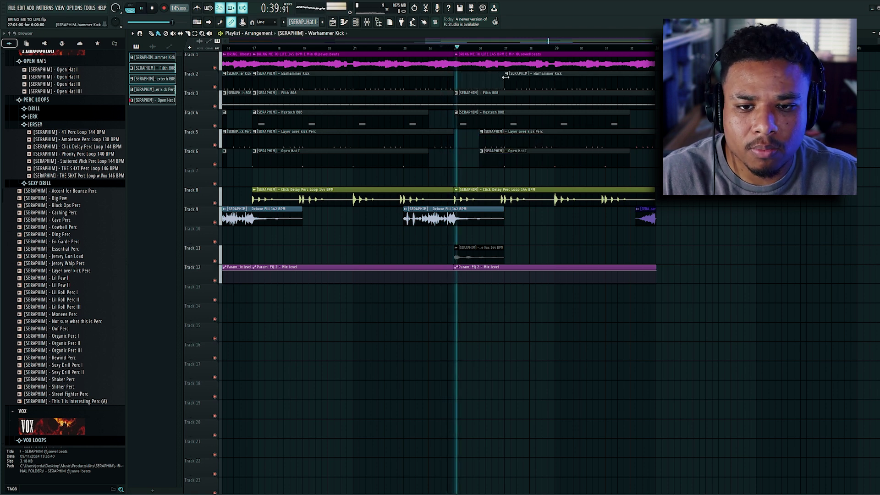
{"action": "left_click_drag", "start_coordinate": [505, 77], "coordinate": [470, 85]}
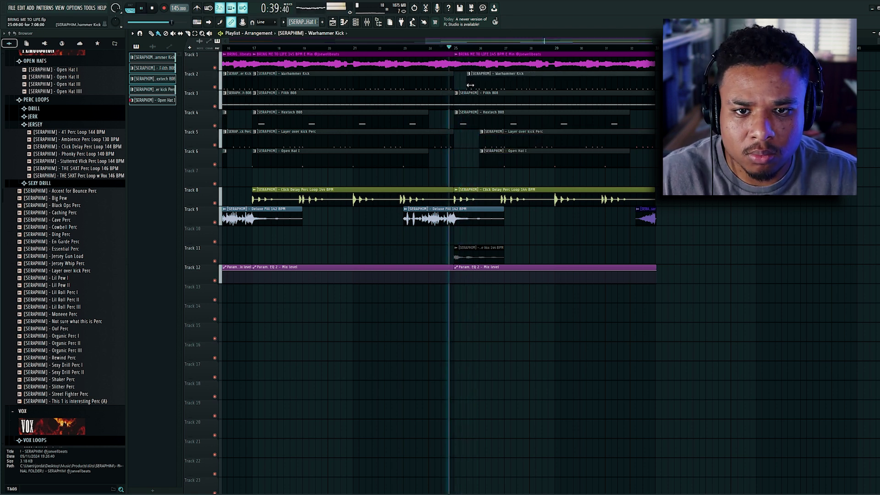
Add SERAPHIM Crystal Riser to Track 7 and position the clip to start at 24:09, leading into bar 25
{"action": "scroll", "coordinate": [343, 166], "scroll_direction": "down", "scroll_amount": 1}
{"action": "scroll", "coordinate": [69, 225], "scroll_direction": "up", "scroll_amount": 6}
{"action": "left_click_drag", "start_coordinate": [64, 101], "coordinate": [436, 170]}
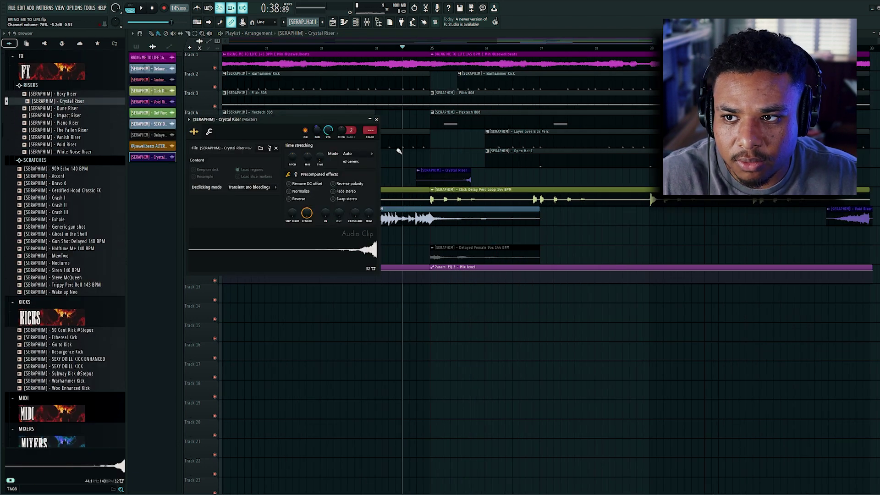
{"action": "key", "text": "Escape"}
{"action": "key", "text": "space"}
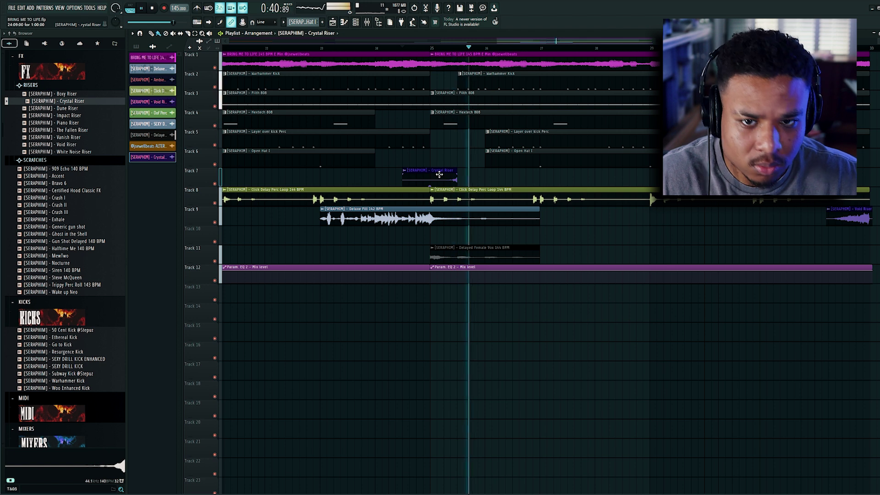
{"action": "double_click", "coordinate": [439, 174]}
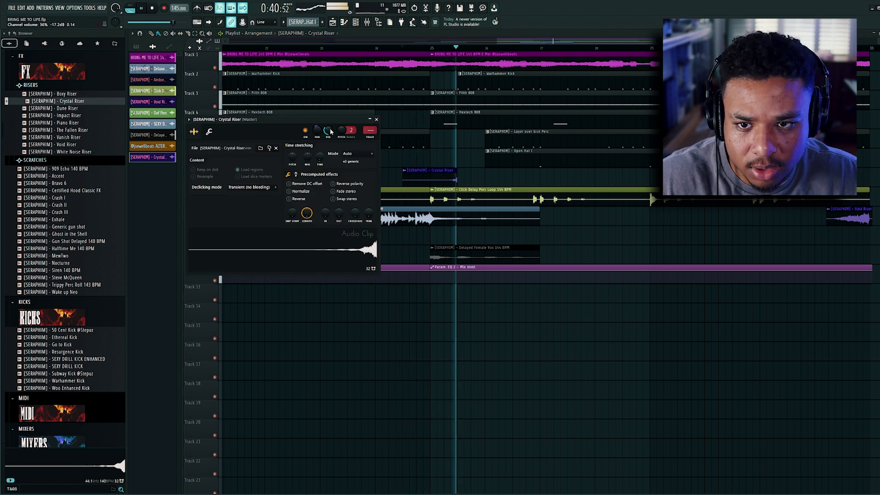
{"action": "key", "text": "F9"}
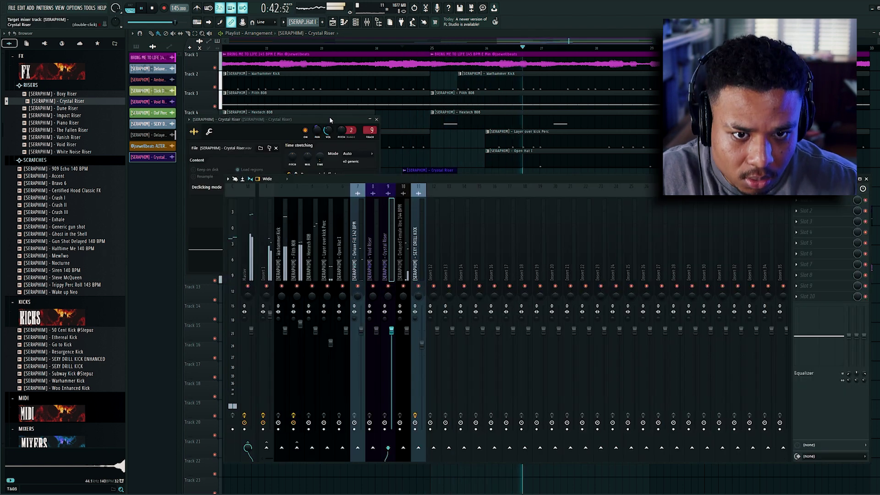